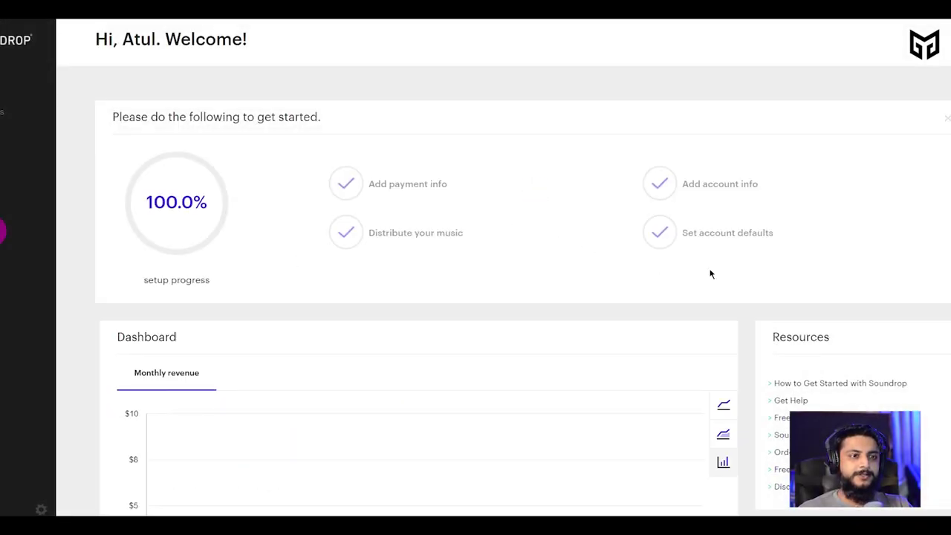
- Start a new release from the Music list's Actions menu
{"action": "left_click", "coordinate": [396, 234]}
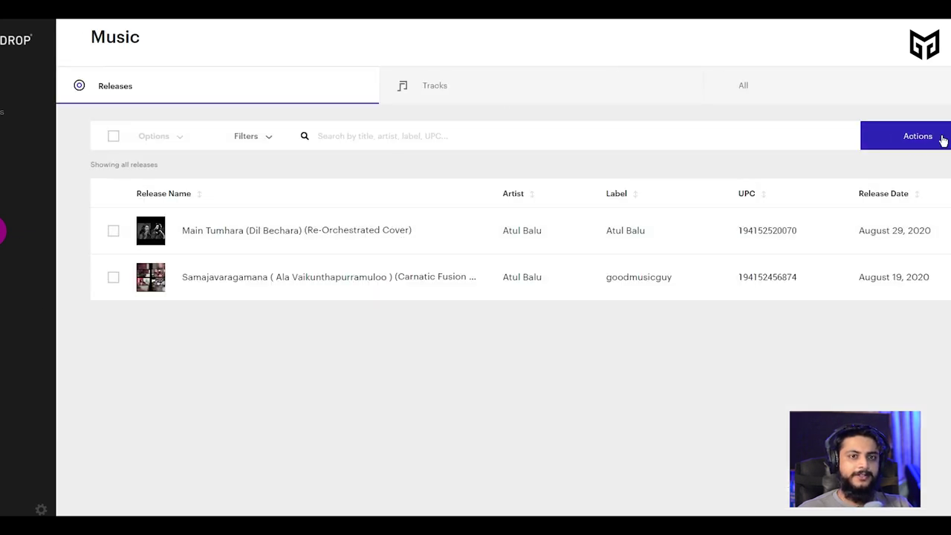
{"action": "left_click", "coordinate": [936, 141]}
{"action": "left_click", "coordinate": [902, 162]}
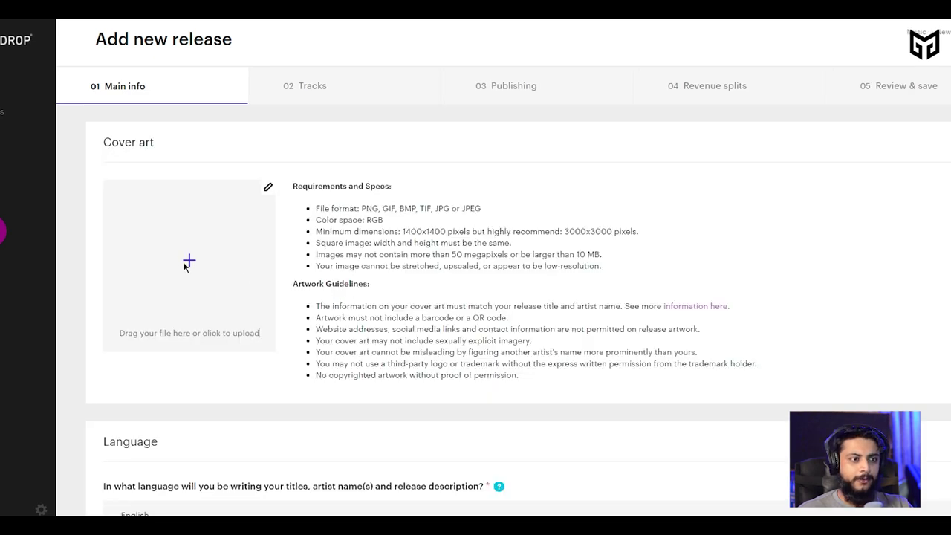
- Try uploading 'Soundrop Cover art' as cover art, which is rejected as an invalid format
{"action": "left_click", "coordinate": [186, 266]}
{"action": "left_click", "coordinate": [85, 78]}
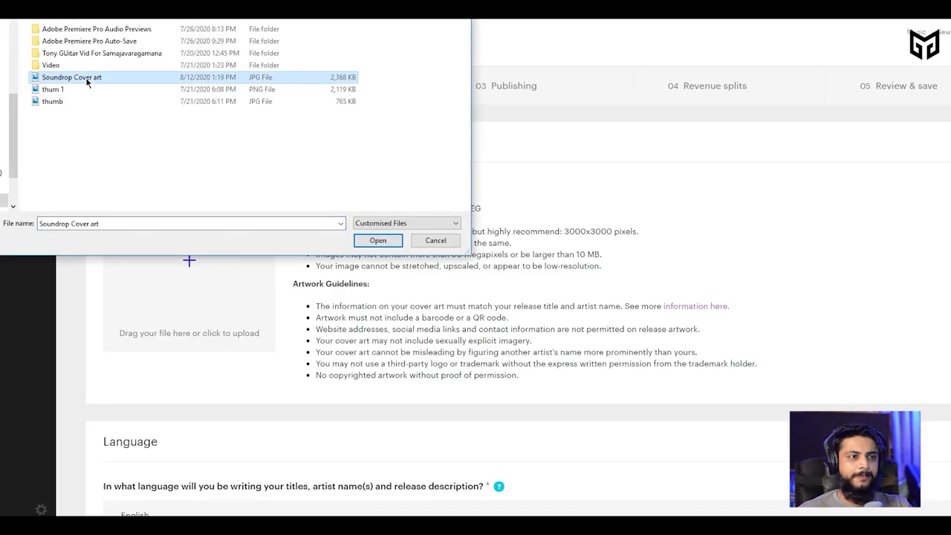
{"action": "left_click", "coordinate": [374, 241]}
{"action": "scroll", "coordinate": [327, 267], "scroll_direction": "down", "scroll_amount": 2}
{"action": "scroll", "coordinate": [278, 296], "scroll_direction": "down", "scroll_amount": 2}
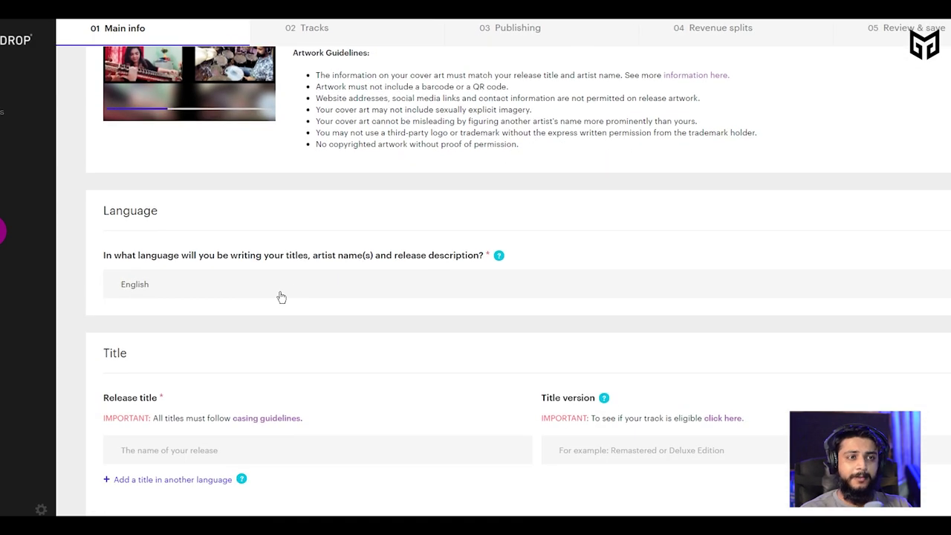
{"action": "scroll", "coordinate": [275, 289], "scroll_direction": "down", "scroll_amount": 1}
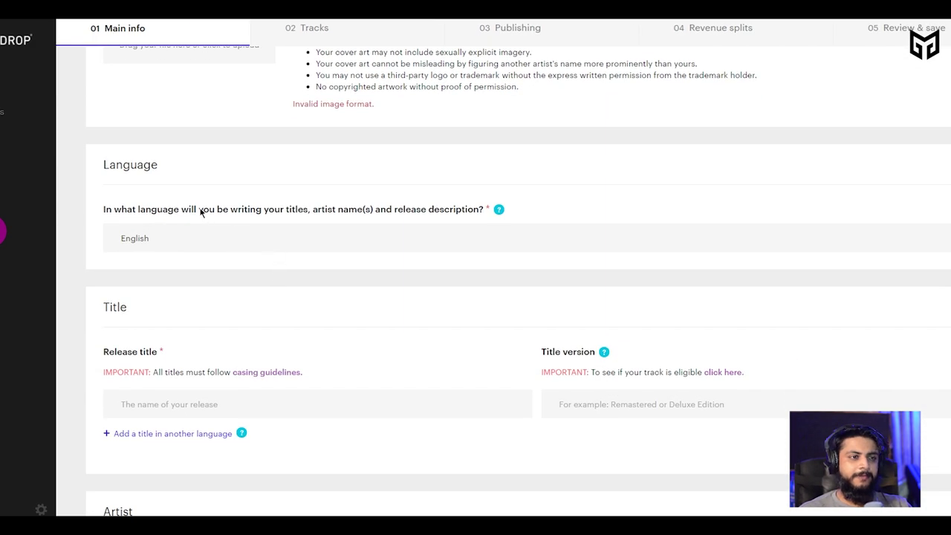
- Enter the title 'Samajavaragamana ( Ala Vaikunthapuramuloo )' with 'Carnatic Fusion Cover' as title version
{"action": "scroll", "coordinate": [469, 216], "scroll_direction": "down", "scroll_amount": 2}
{"action": "left_click", "coordinate": [239, 290]}
{"action": "type", "text": "Sama"}
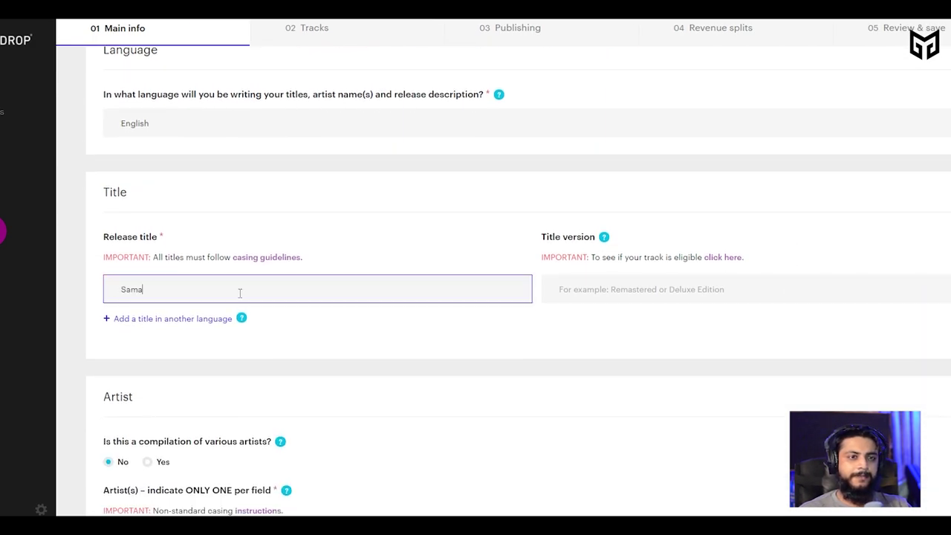
{"action": "type", "text": "javaragamana ( Ala V"}
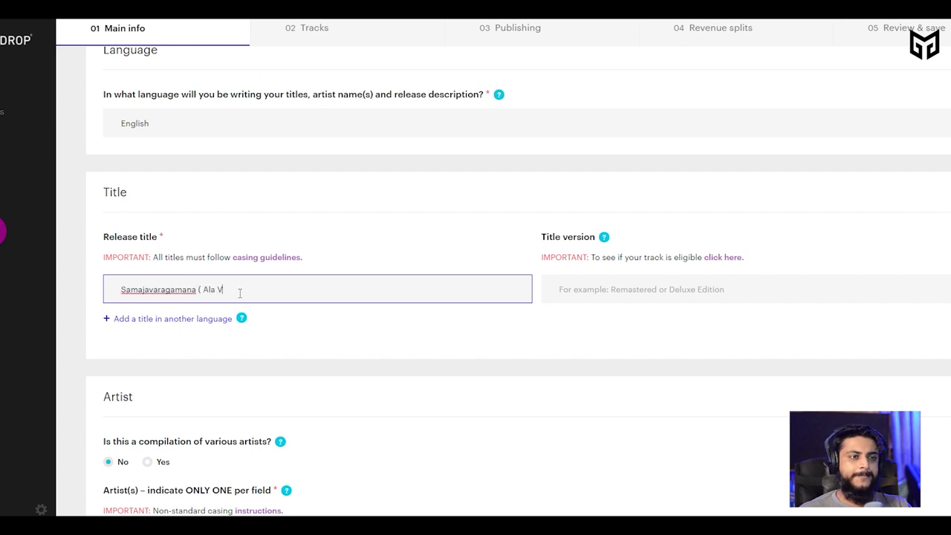
{"action": "type", "text": "aikunthapuramuloo ) - Carnatic Fusion Cover"}
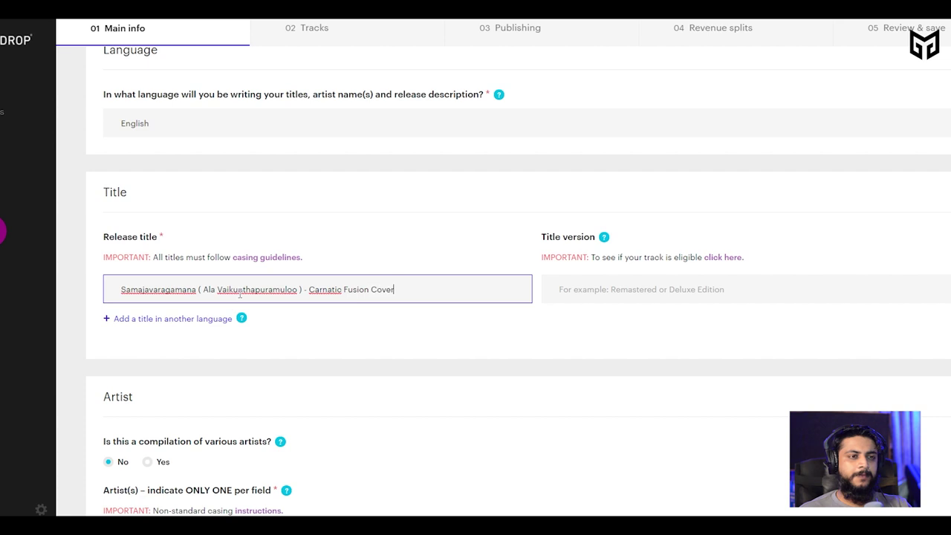
{"action": "left_click_drag", "start_coordinate": [304, 290], "coordinate": [431, 295]}
{"action": "key", "text": "ctrl+c"}
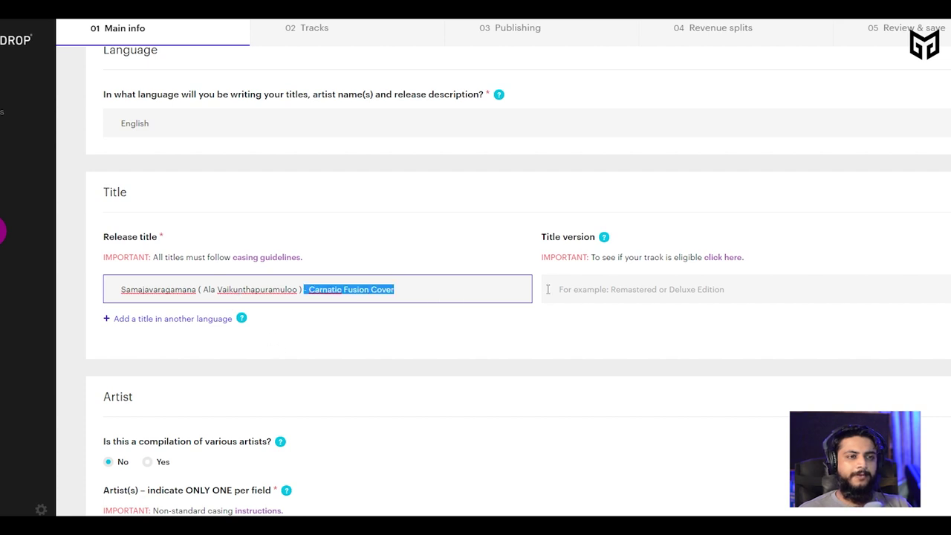
{"action": "left_click", "coordinate": [548, 289]}
{"action": "key", "text": "ctrl+v"}
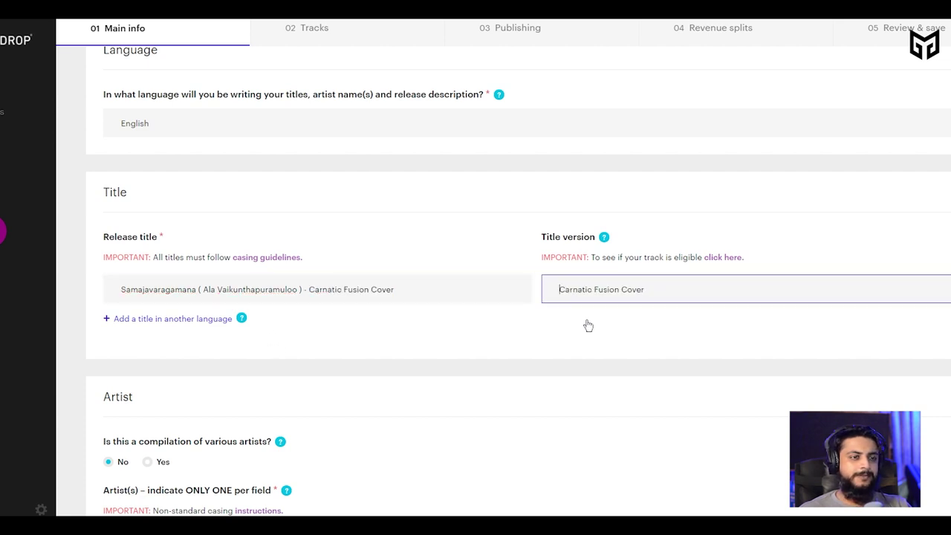
- Mark the release as a various-artists compilation
{"action": "scroll", "coordinate": [414, 334], "scroll_direction": "down", "scroll_amount": 3}
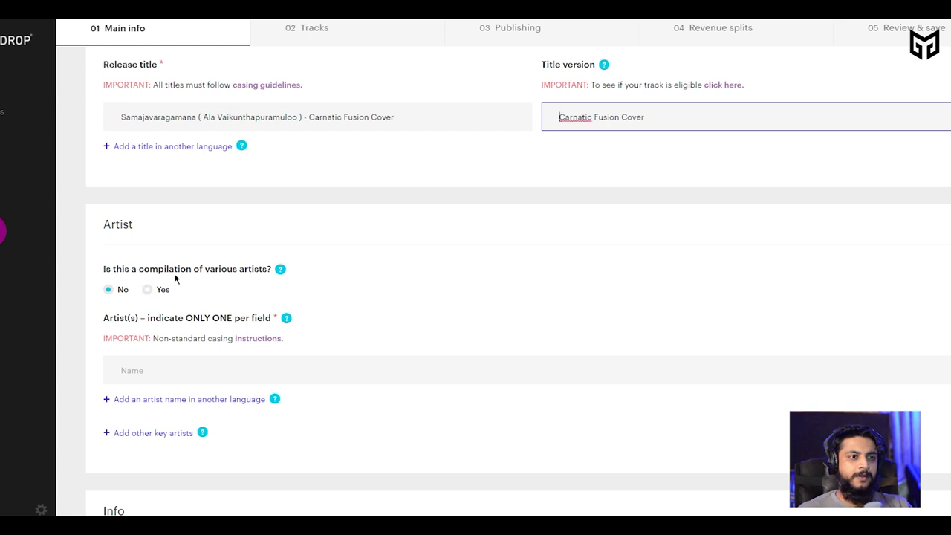
{"action": "left_click", "coordinate": [163, 289]}
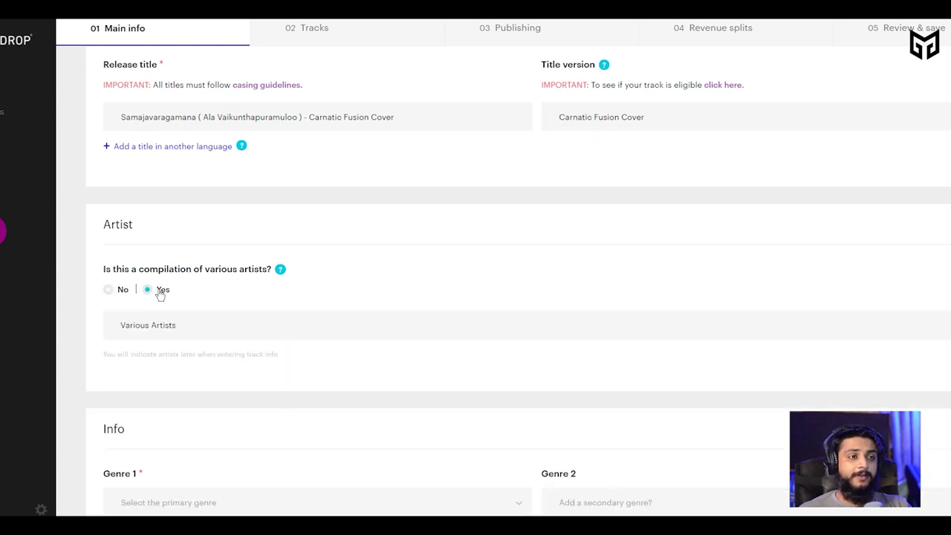
{"action": "scroll", "coordinate": [213, 290], "scroll_direction": "down", "scroll_amount": 2}
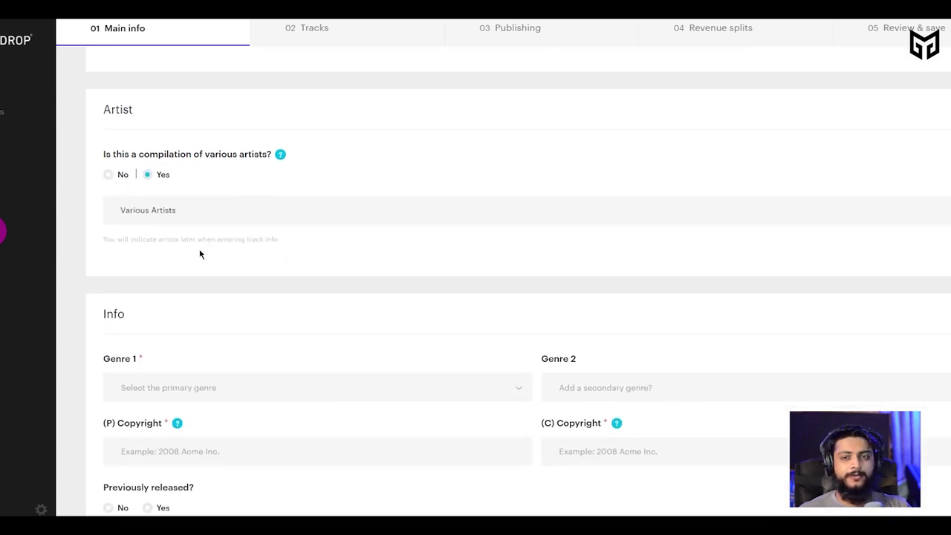
- Set genre to Soft Rock and both (P) and (C) copyrights to '2020 goodmusicguy'
{"action": "scroll", "coordinate": [213, 254], "scroll_direction": "down", "scroll_amount": 3}
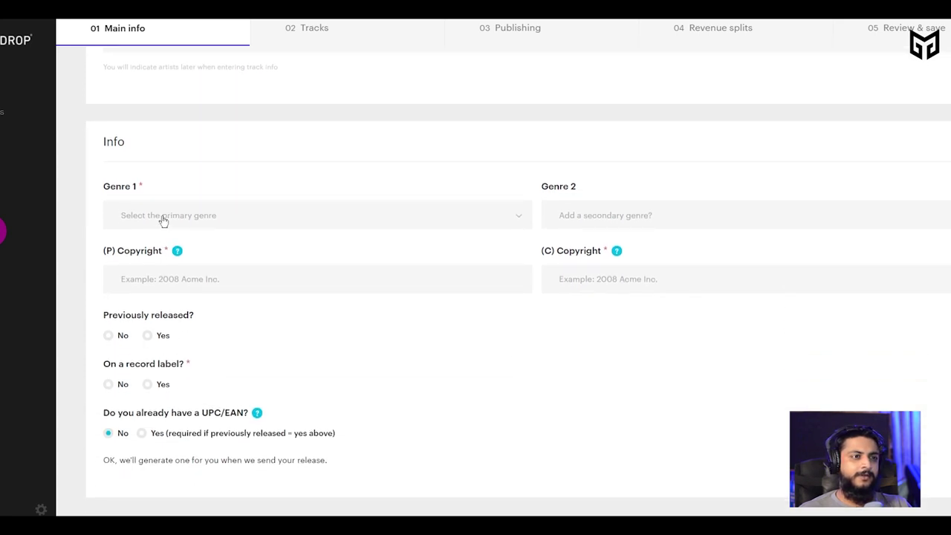
{"action": "left_click", "coordinate": [161, 218]}
{"action": "left_click", "coordinate": [305, 278]}
{"action": "type", "text": "2020"}
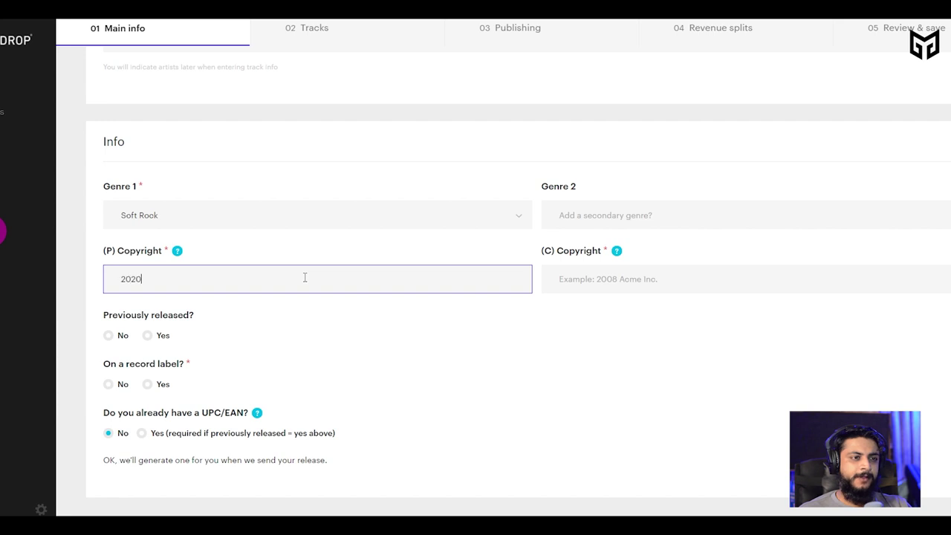
{"action": "type", "text": "goodmusicguy"}
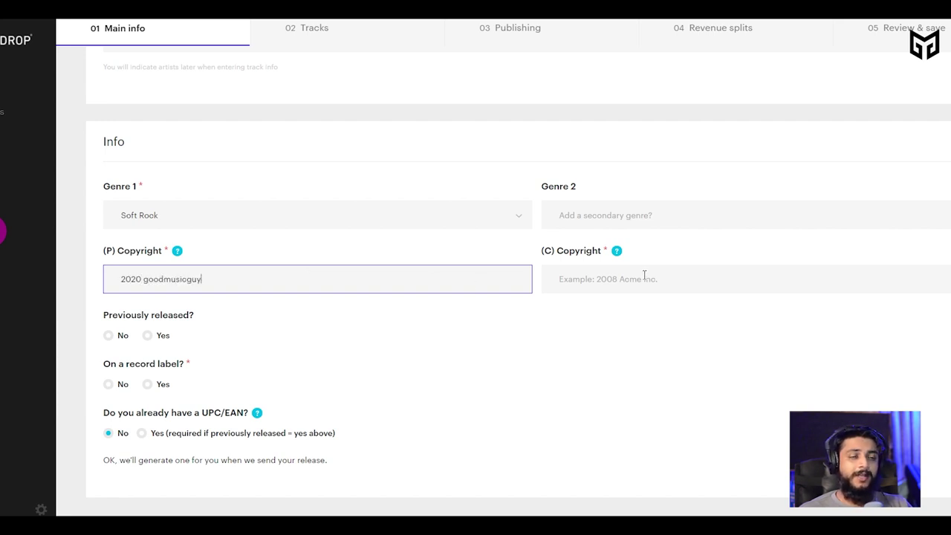
{"action": "left_click", "coordinate": [647, 274]}
{"action": "type", "text": "202"}
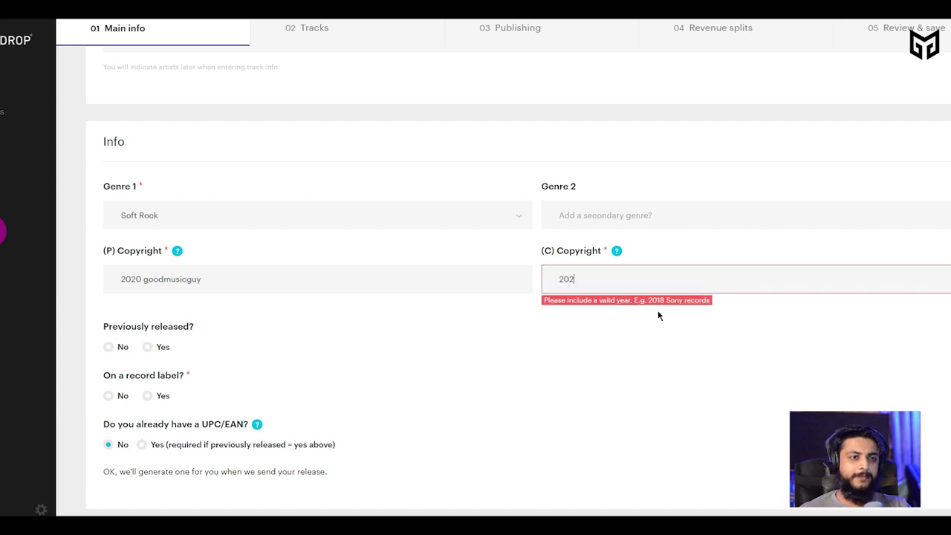
{"action": "type", "text": "0 g"}
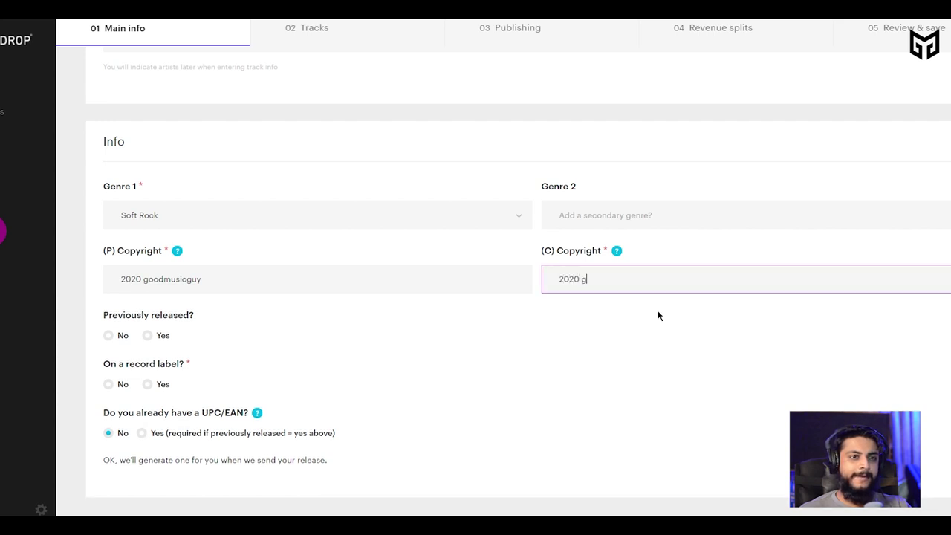
{"action": "type", "text": "oodmusicguy"}
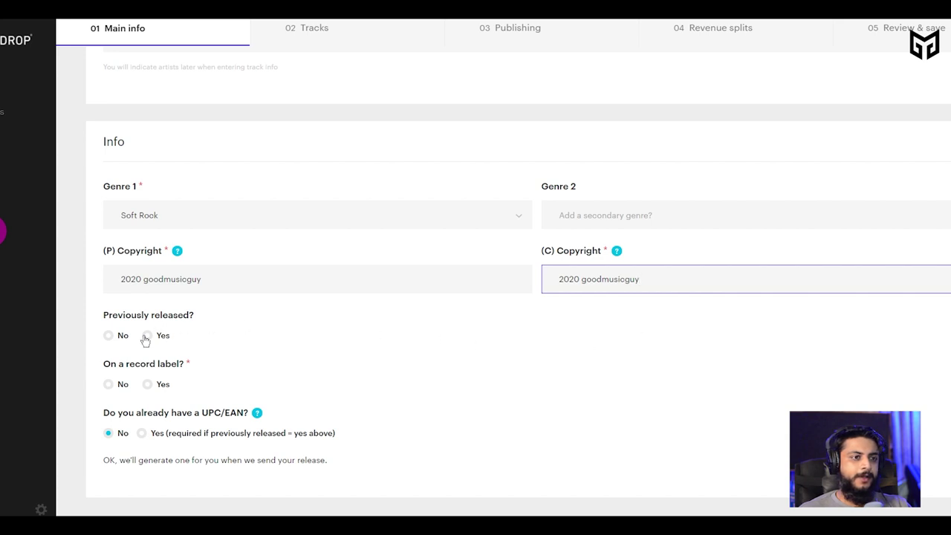
- Answer No to previously released, record label and existing UPC/EAN
{"action": "left_click", "coordinate": [118, 335]}
{"action": "scroll", "coordinate": [118, 327], "scroll_direction": "down", "scroll_amount": 2}
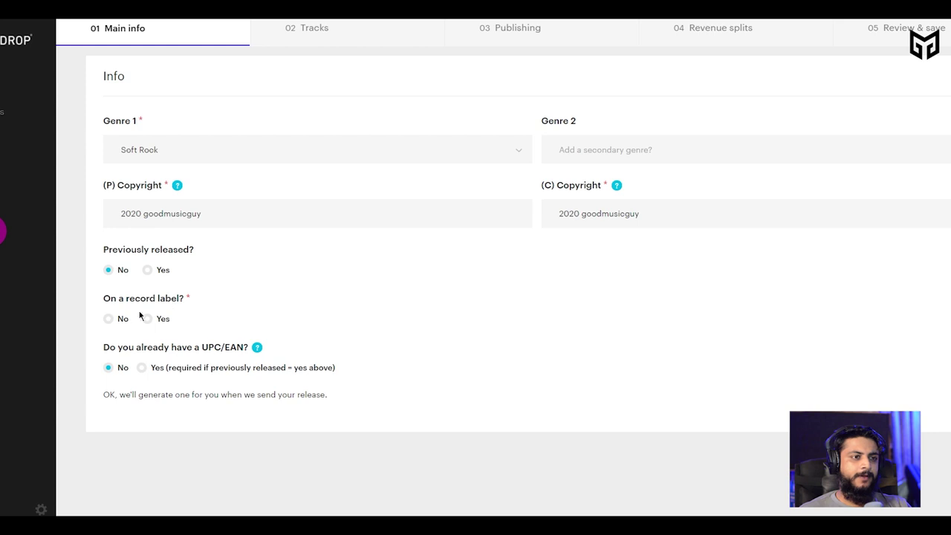
{"action": "left_click", "coordinate": [123, 369]}
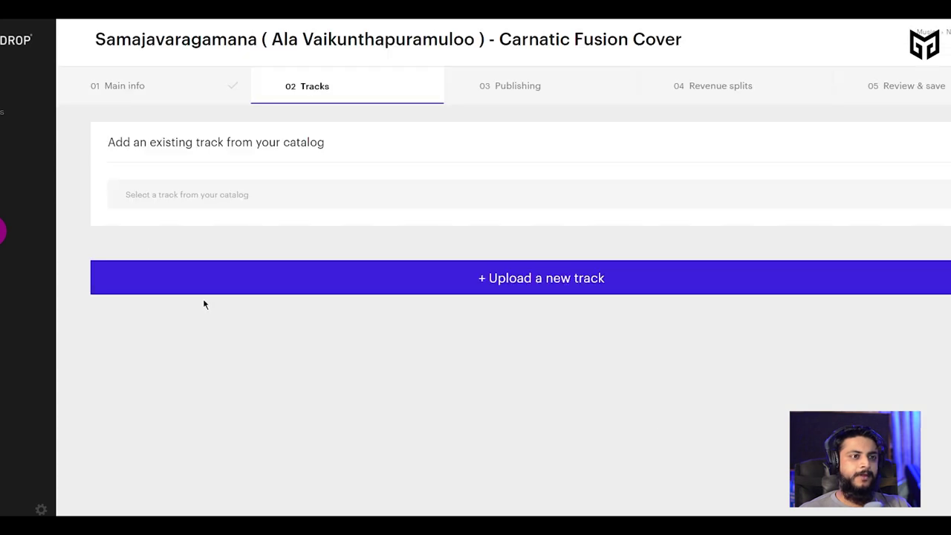
- Add Track 01 and upload its WAV audio file
{"action": "left_click", "coordinate": [223, 278]}
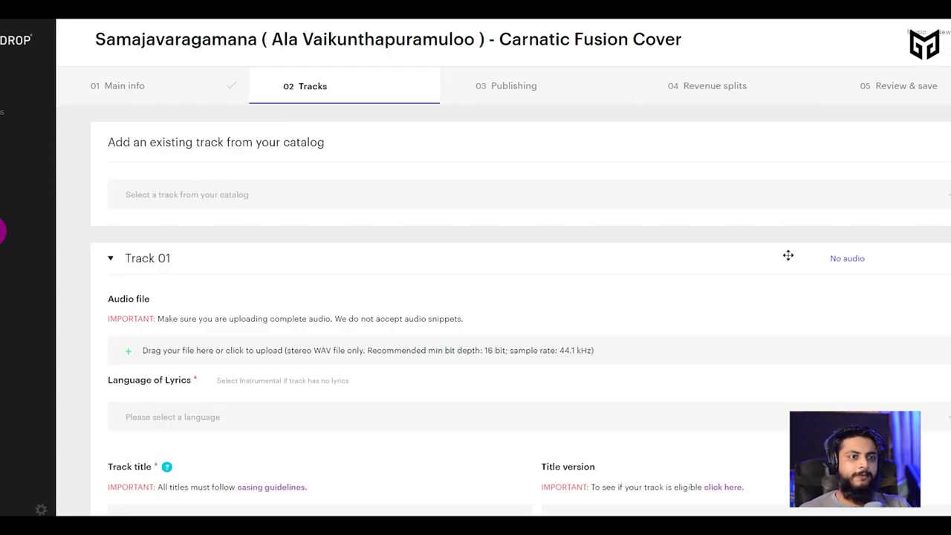
{"action": "scroll", "coordinate": [372, 323], "scroll_direction": "down", "scroll_amount": 2}
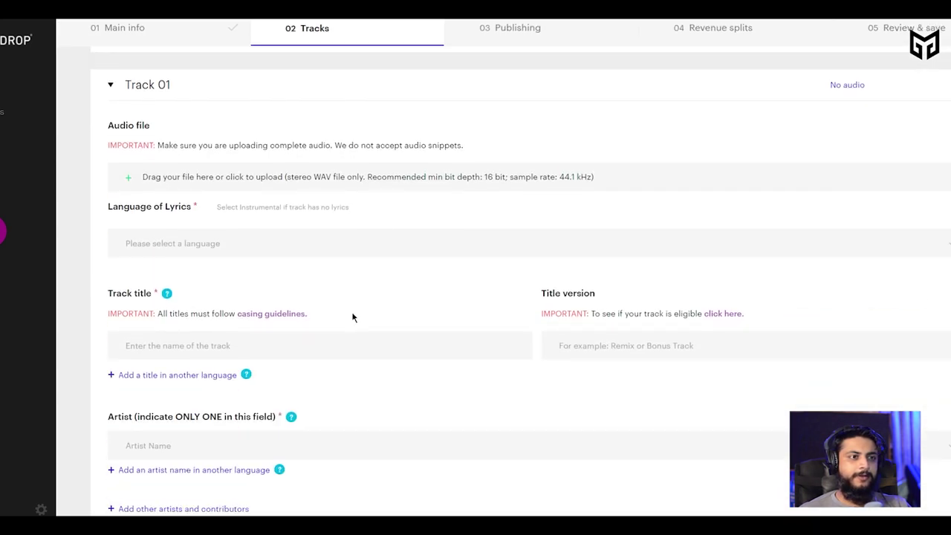
{"action": "left_click", "coordinate": [233, 185]}
{"action": "left_click_drag", "start_coordinate": [281, 207], "coordinate": [238, 179]}
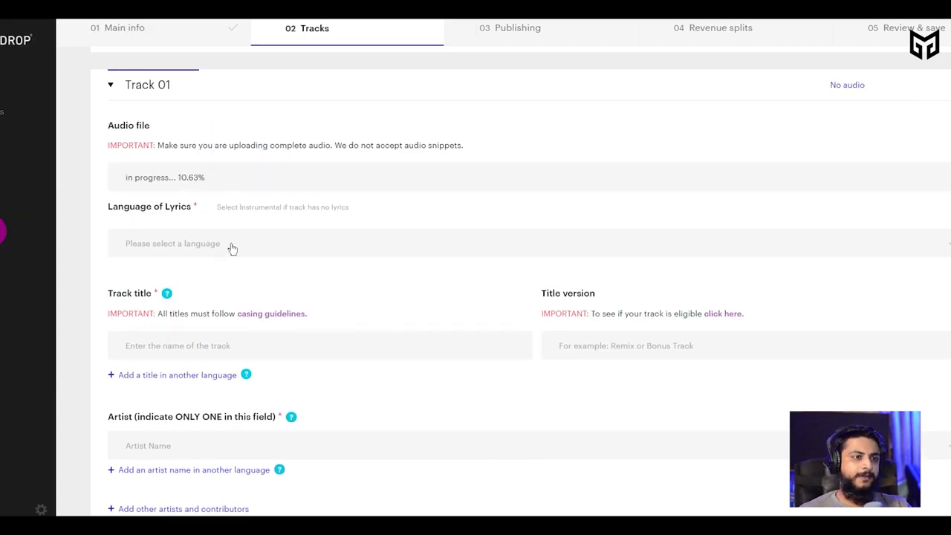
- Set the lyrics language to Telugu
{"action": "left_click", "coordinate": [230, 245]}
{"action": "type", "text": "telugu"}
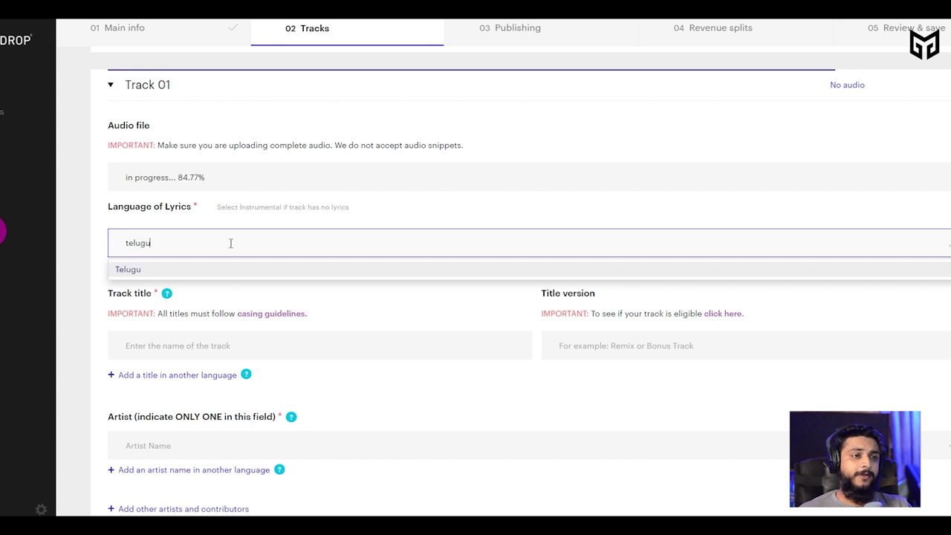
{"action": "left_click", "coordinate": [214, 271]}
{"action": "scroll", "coordinate": [340, 304], "scroll_direction": "down", "scroll_amount": 4}
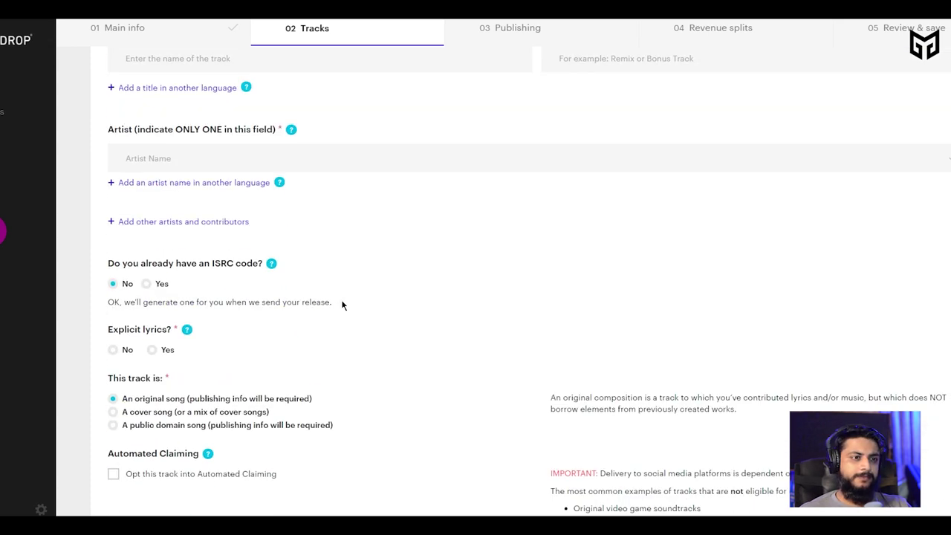
{"action": "scroll", "coordinate": [247, 261], "scroll_direction": "up", "scroll_amount": 3}
- Enter the track title 'Samajavaragamana ( Ala Vaikunthapuramuloo ) - Carnatic Fusion Cover' and copy it
{"action": "left_click", "coordinate": [247, 262]}
{"action": "type", "text": "Samajavaragamana ( Ala Vaik"}
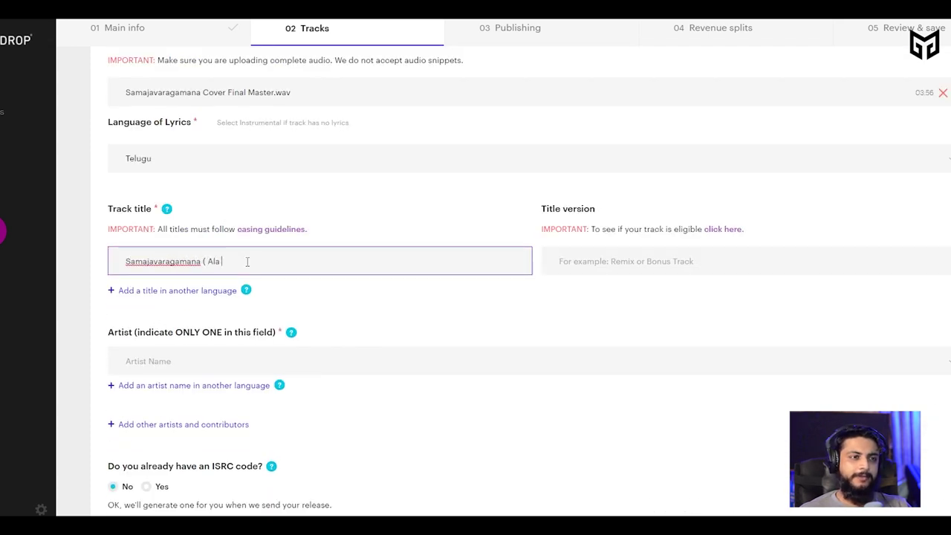
{"action": "type", "text": "unthapuramuloo ) - Carnatic Fusion"}
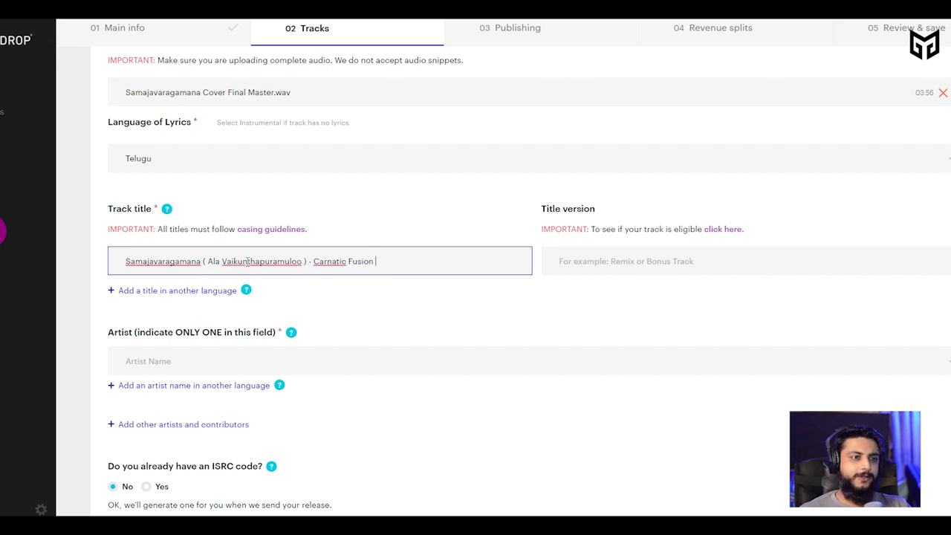
{"action": "type", "text": " Cover"}
{"action": "key", "text": "ctrl+a"}
{"action": "key", "text": "ctrl+c"}
{"action": "left_click_drag", "start_coordinate": [313, 261], "coordinate": [453, 252]}
{"action": "scroll", "coordinate": [187, 255], "scroll_direction": "down", "scroll_amount": 2}
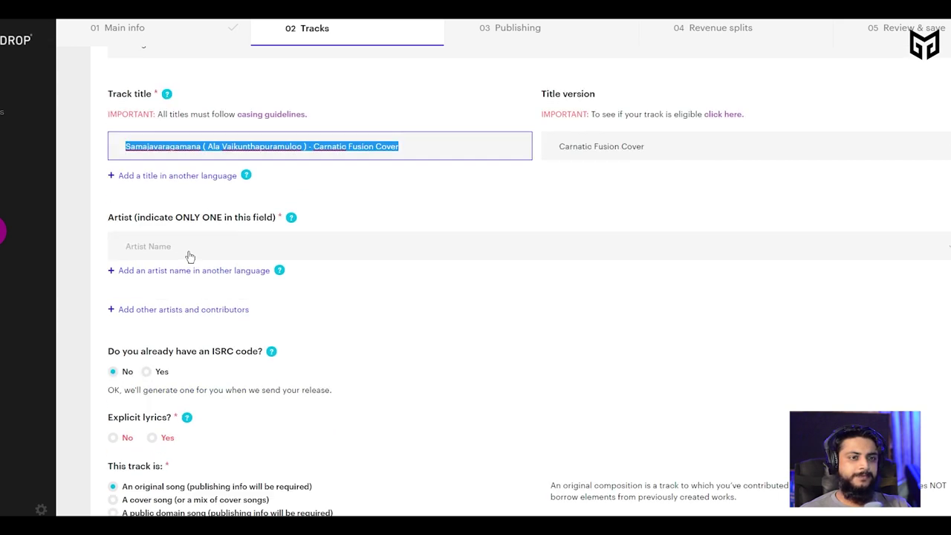
- Choose the existing artist profile as the track's main artist
{"action": "left_click", "coordinate": [188, 251]}
{"action": "type", "text": "atul"}
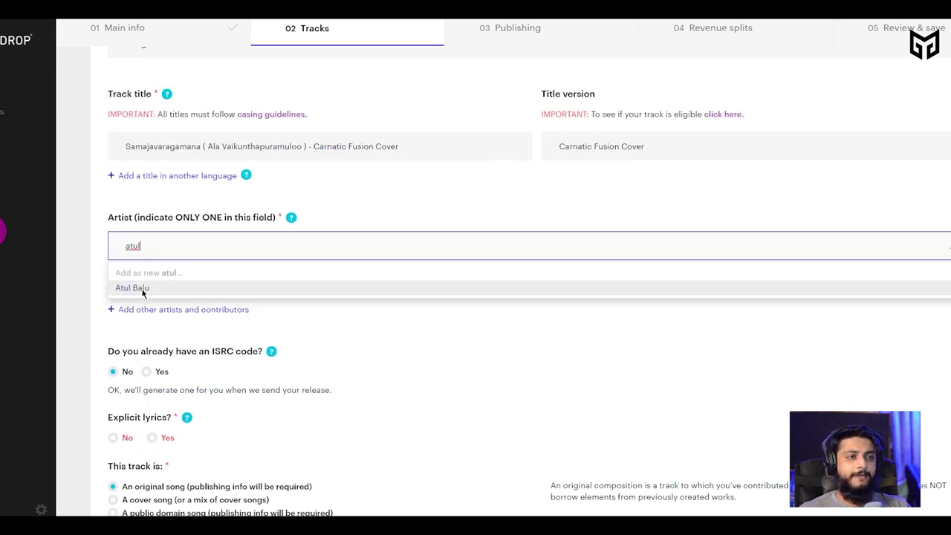
{"action": "left_click", "coordinate": [143, 289]}
- Add three featured artists to the track
{"action": "left_click", "coordinate": [154, 311]}
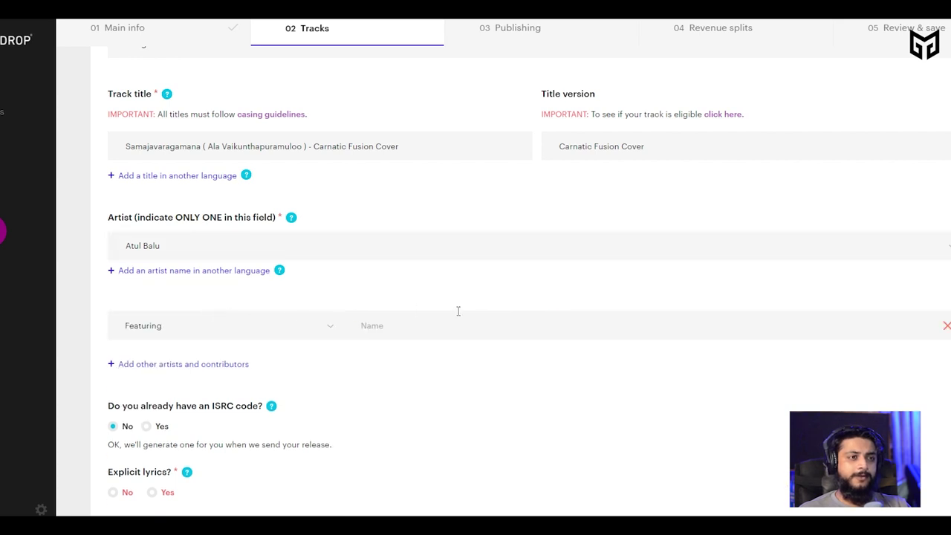
{"action": "left_click", "coordinate": [465, 328]}
{"action": "type", "text": "ena Balu"}
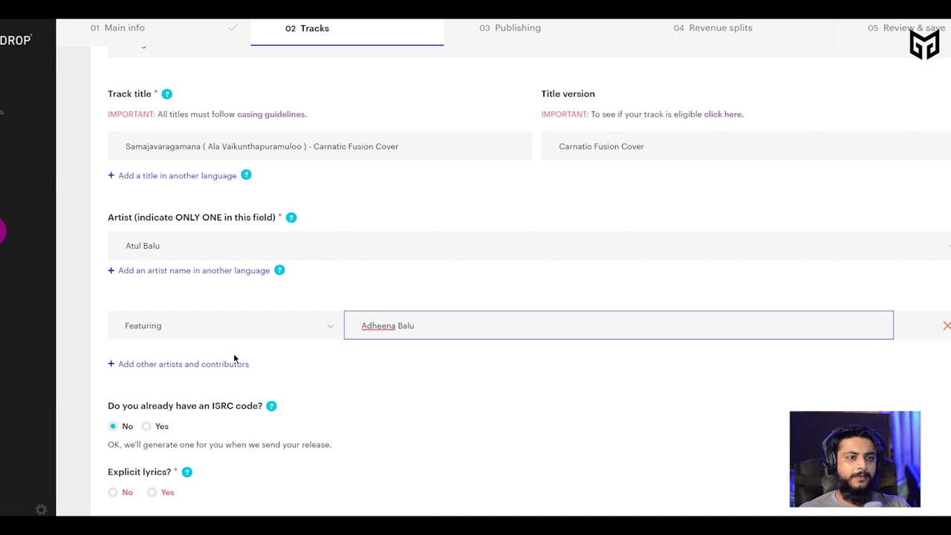
{"action": "left_click", "coordinate": [234, 363]}
{"action": "left_click", "coordinate": [432, 362]}
{"action": "type", "text": "T"}
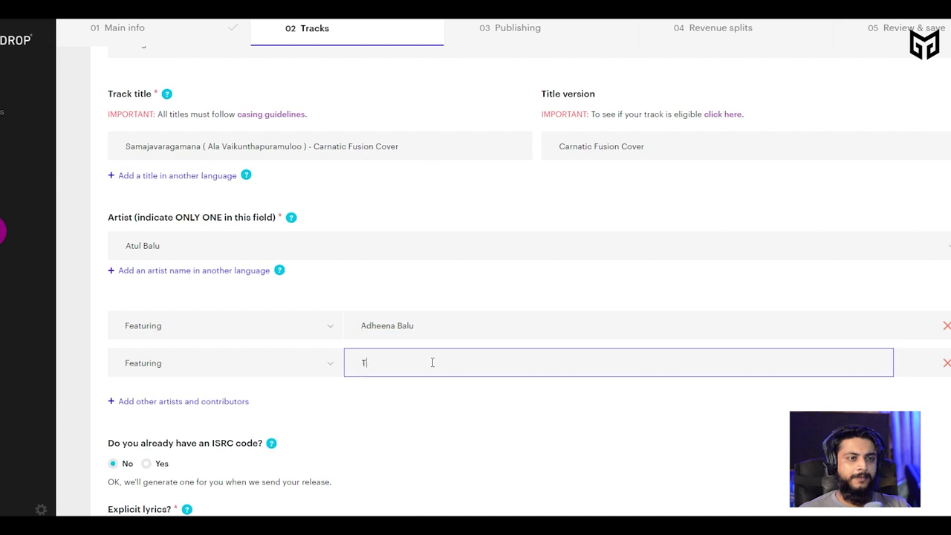
{"action": "left_click", "coordinate": [193, 401]}
{"action": "left_click", "coordinate": [404, 396]}
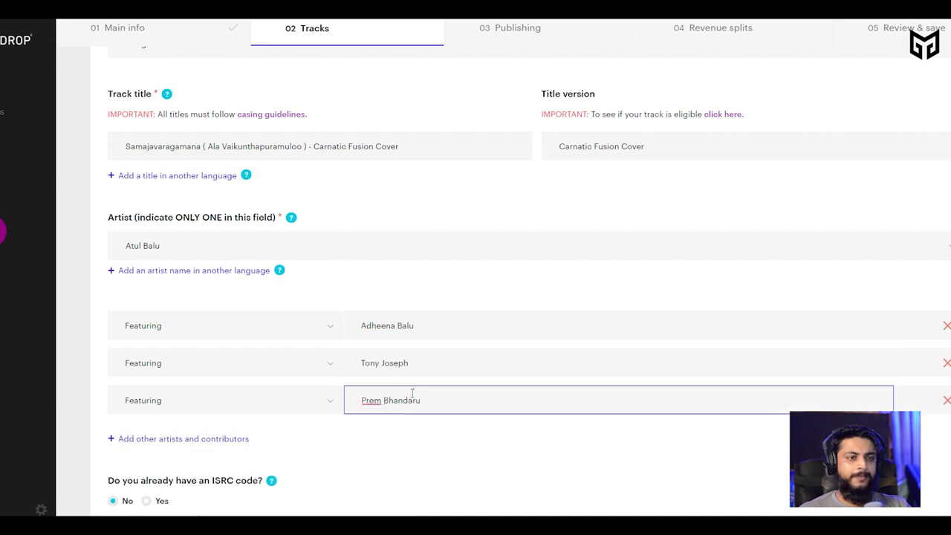
- Mark the track as non-explicit, a cover song, and opted into Automated Claiming
{"action": "scroll", "coordinate": [147, 266], "scroll_direction": "down", "scroll_amount": 3}
{"action": "left_click", "coordinate": [113, 337]}
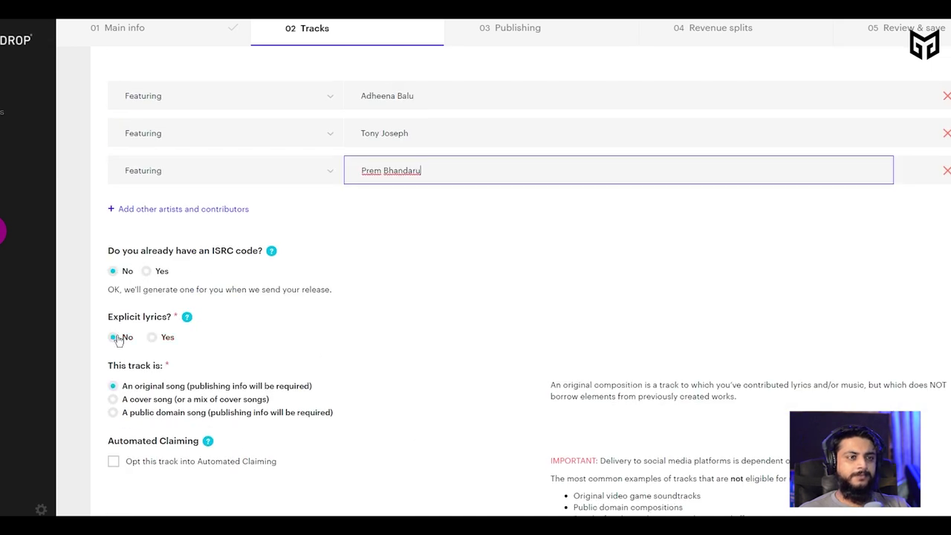
{"action": "scroll", "coordinate": [175, 340], "scroll_direction": "down", "scroll_amount": 2}
{"action": "left_click", "coordinate": [113, 284]}
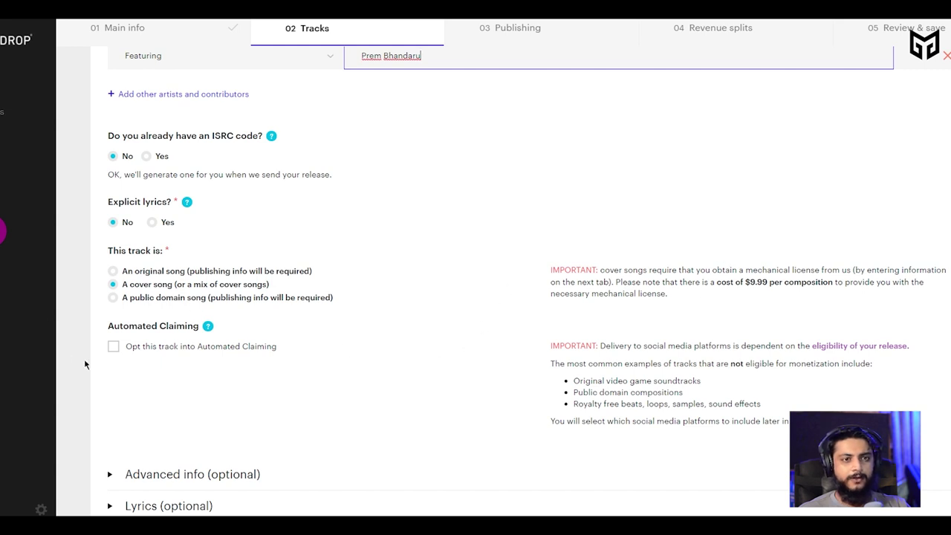
{"action": "left_click", "coordinate": [112, 349]}
{"action": "scroll", "coordinate": [241, 361], "scroll_direction": "down", "scroll_amount": 1}
- Add goodmusicguy as the label under Advanced info and continue to Publishing
{"action": "left_click", "coordinate": [191, 399]}
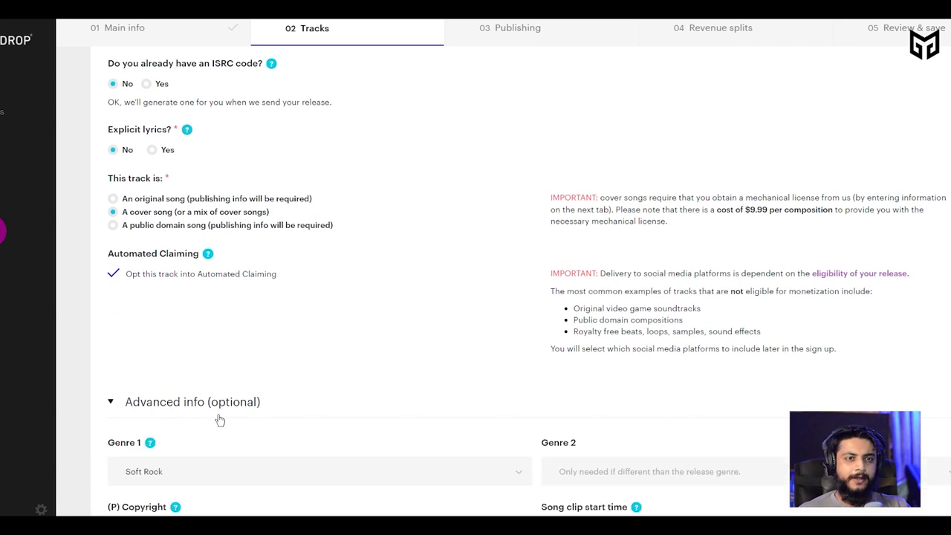
{"action": "scroll", "coordinate": [303, 402], "scroll_direction": "down", "scroll_amount": 2}
{"action": "scroll", "coordinate": [303, 402], "scroll_direction": "down", "scroll_amount": 2}
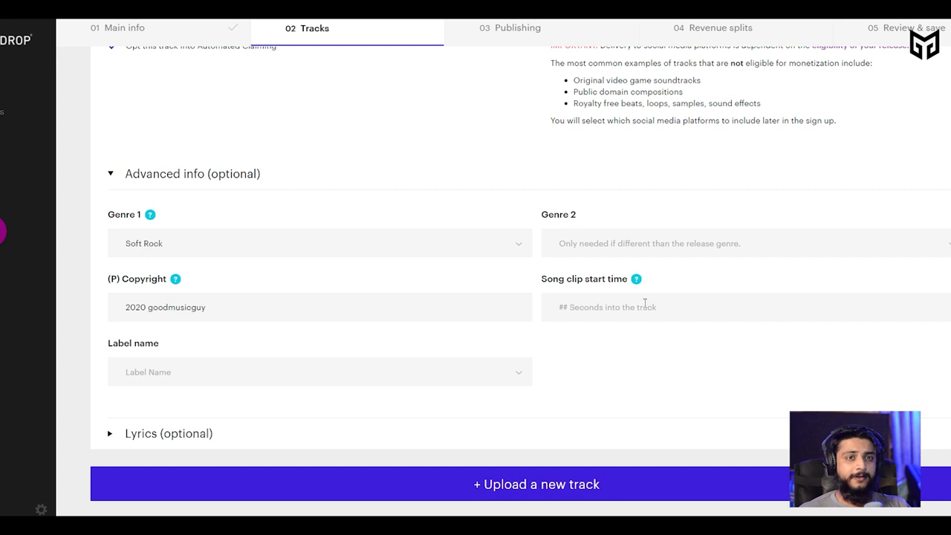
{"action": "left_click", "coordinate": [171, 365]}
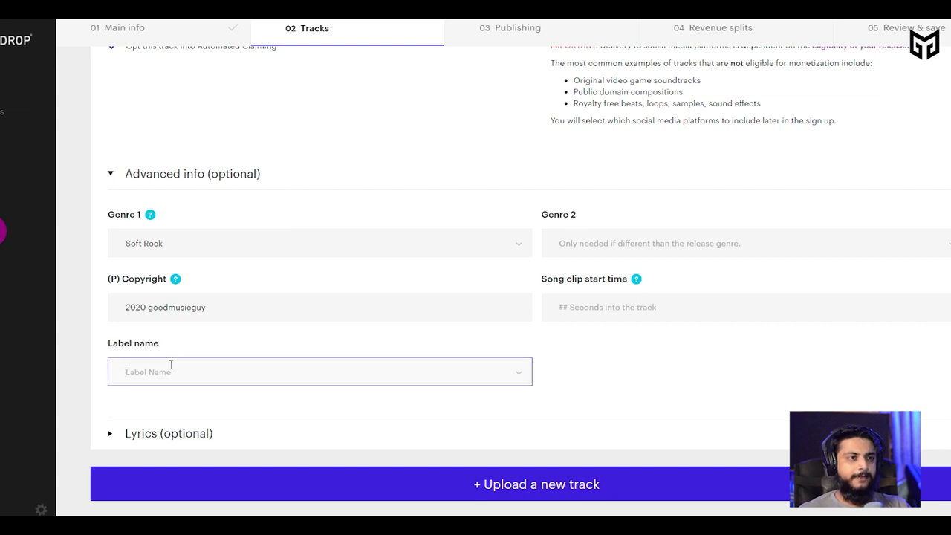
{"action": "type", "text": "goodmusicguy"}
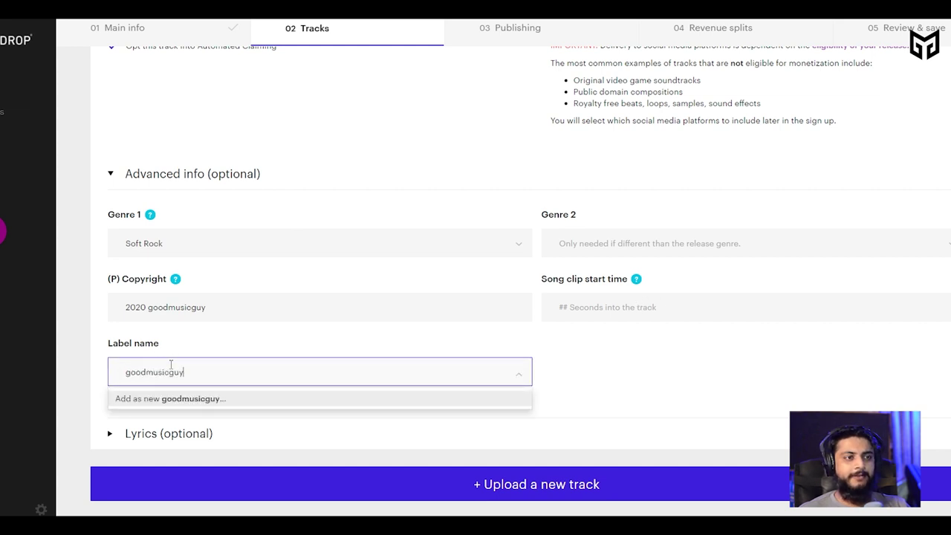
{"action": "left_click", "coordinate": [168, 413]}
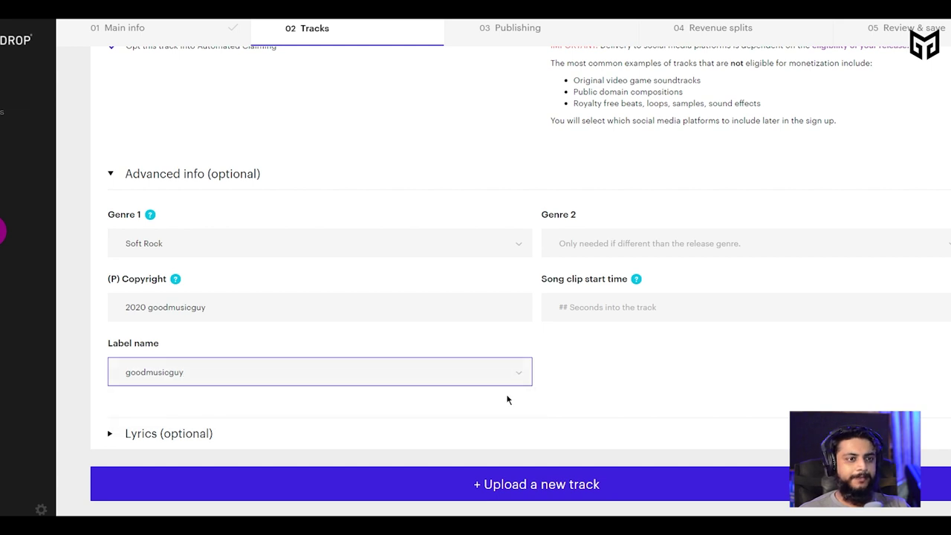
{"action": "scroll", "coordinate": [745, 336], "scroll_direction": "up", "scroll_amount": 10}
{"action": "scroll", "coordinate": [745, 335], "scroll_direction": "down", "scroll_amount": 5}
{"action": "left_click", "coordinate": [482, 257]}
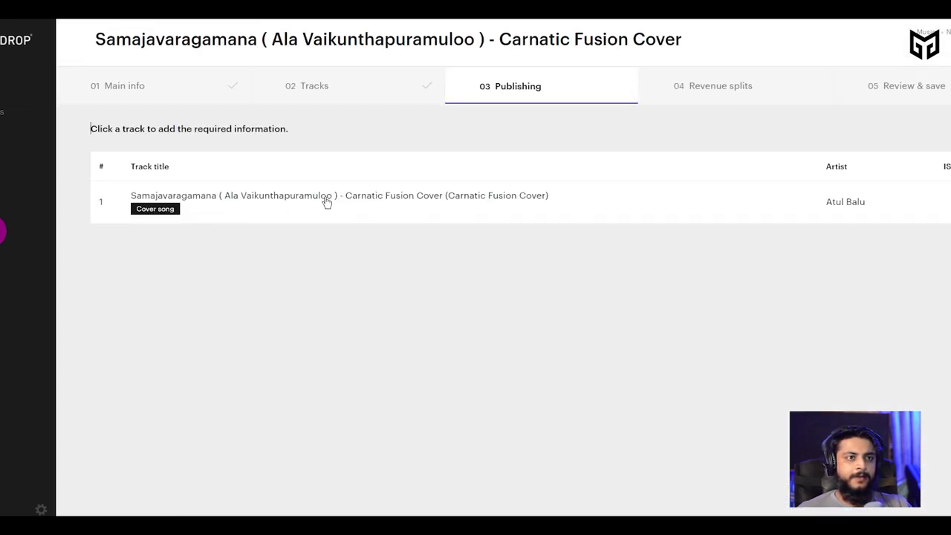
- Enter 'Samajavaragamana ( Ala Vaikunthapuramuloo )' as original song title in the track's cover licence request
{"action": "left_click", "coordinate": [268, 197]}
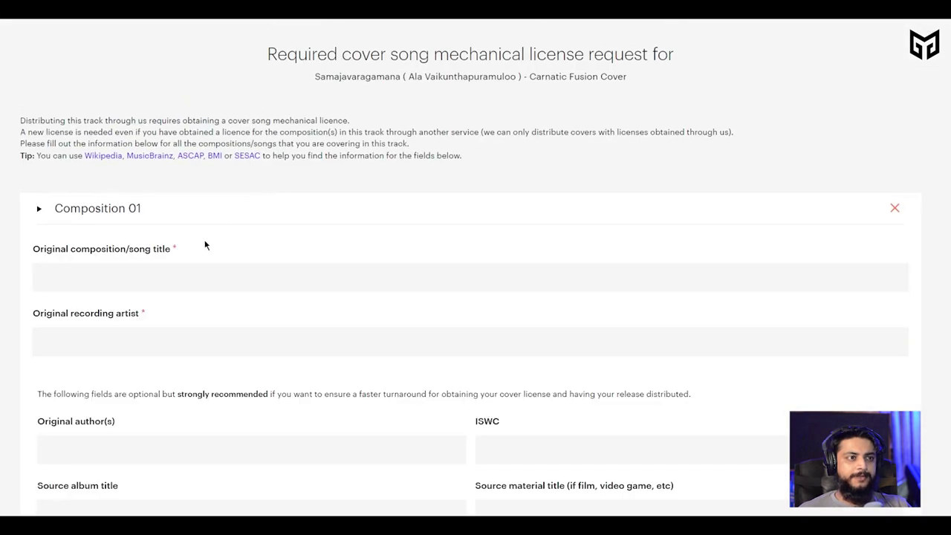
{"action": "scroll", "coordinate": [205, 245], "scroll_direction": "down", "scroll_amount": 1}
{"action": "left_click", "coordinate": [94, 215]}
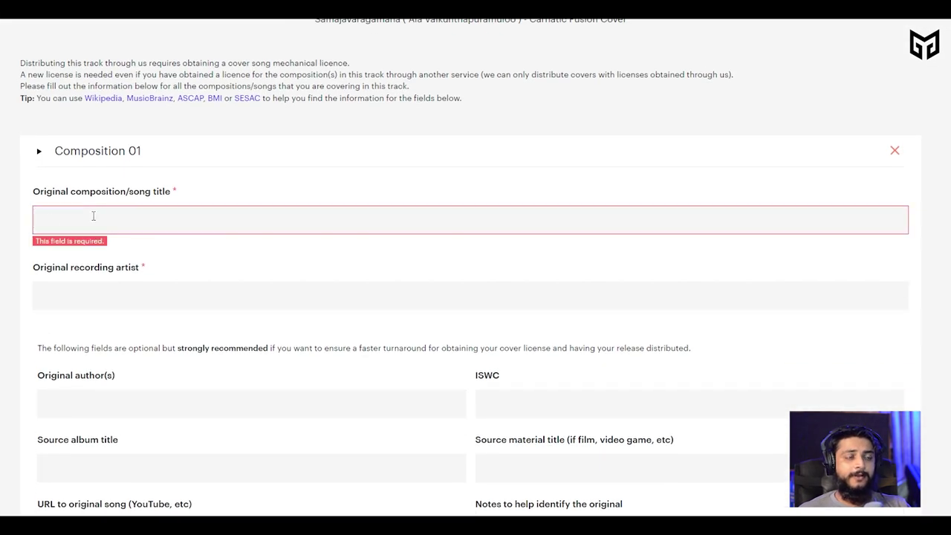
{"action": "key", "text": "ctrl+v"}
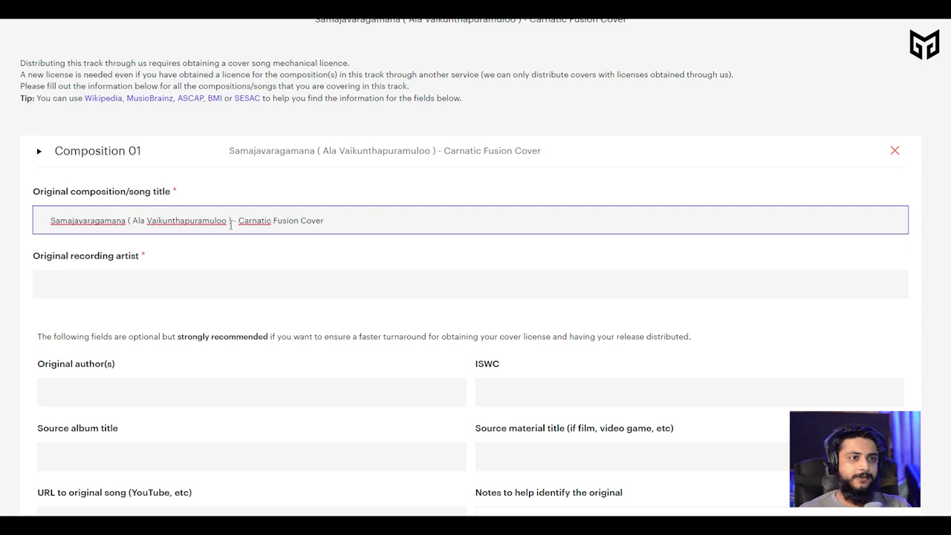
{"action": "left_click_drag", "start_coordinate": [232, 220], "coordinate": [413, 206]}
{"action": "key", "text": "BackSpace"}
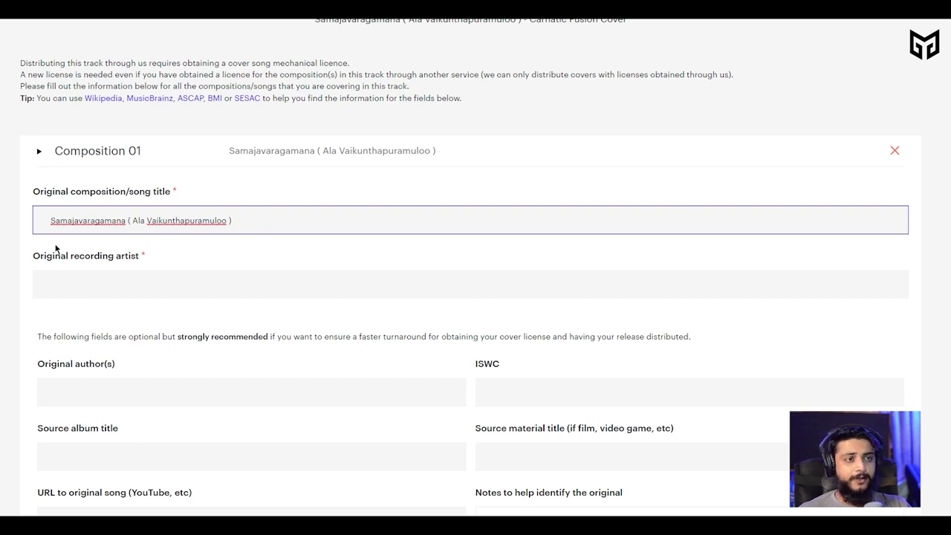
{"action": "left_click", "coordinate": [88, 276]}
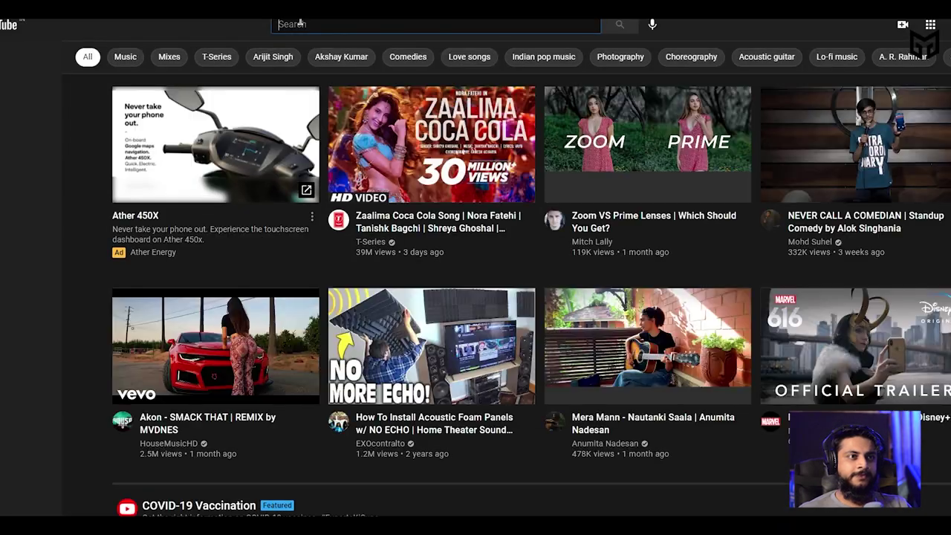
- Search YouTube for 'samaja' and open the original Samajavaragamana video
{"action": "type", "text": "samaja"}
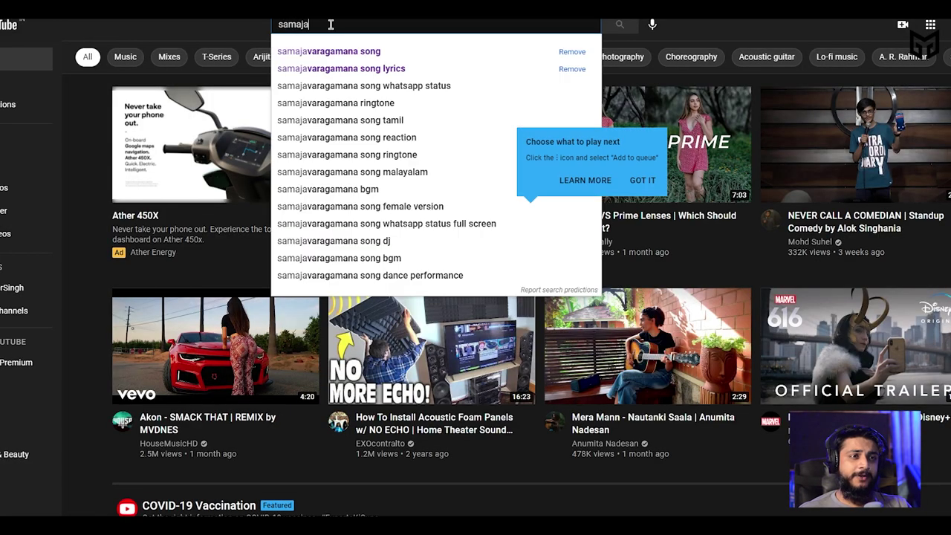
{"action": "left_click", "coordinate": [335, 54]}
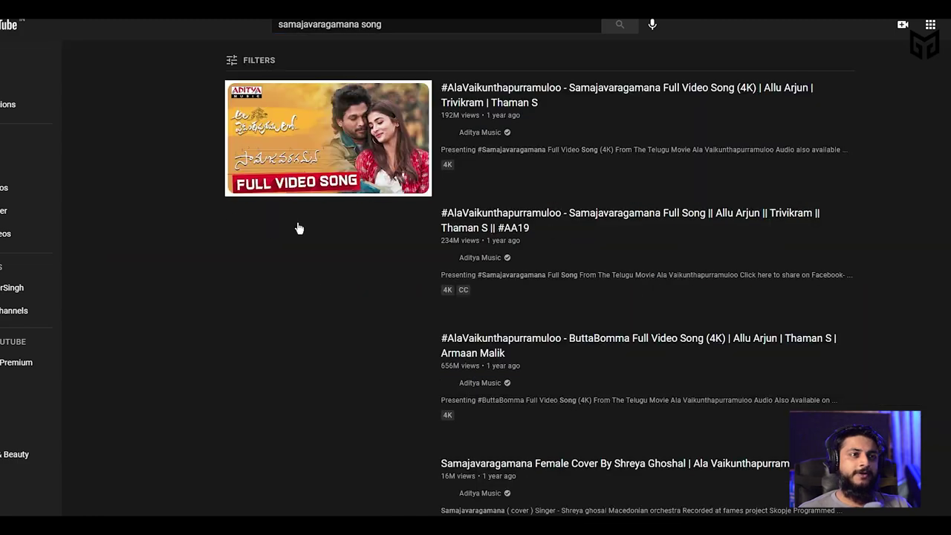
{"action": "left_click", "coordinate": [326, 157]}
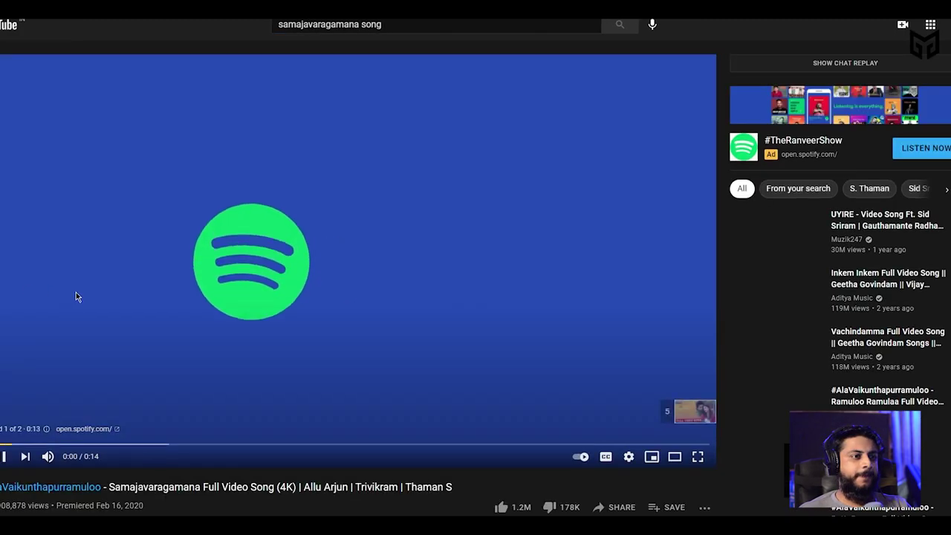
- Expand the description and select the '© 2020 Aditya Music India Pvt. Ltd.' credit line
{"action": "scroll", "coordinate": [38, 347], "scroll_direction": "down", "scroll_amount": 4}
{"action": "left_click", "coordinate": [40, 330]}
{"action": "scroll", "coordinate": [39, 331], "scroll_direction": "down", "scroll_amount": 3}
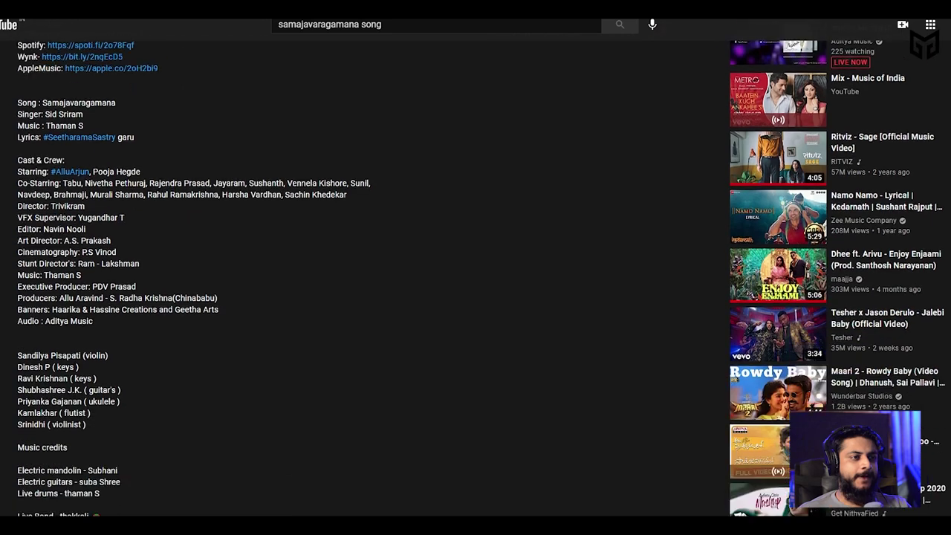
{"action": "scroll", "coordinate": [39, 330], "scroll_direction": "down", "scroll_amount": 2}
{"action": "scroll", "coordinate": [40, 331], "scroll_direction": "down", "scroll_amount": 2}
{"action": "scroll", "coordinate": [40, 331], "scroll_direction": "down", "scroll_amount": 1}
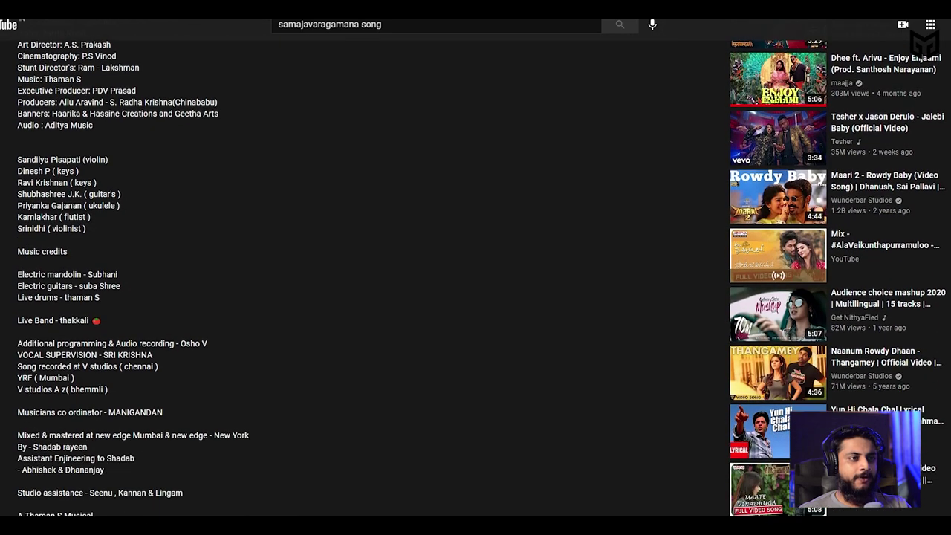
{"action": "scroll", "coordinate": [476, 277], "scroll_direction": "down", "scroll_amount": 3}
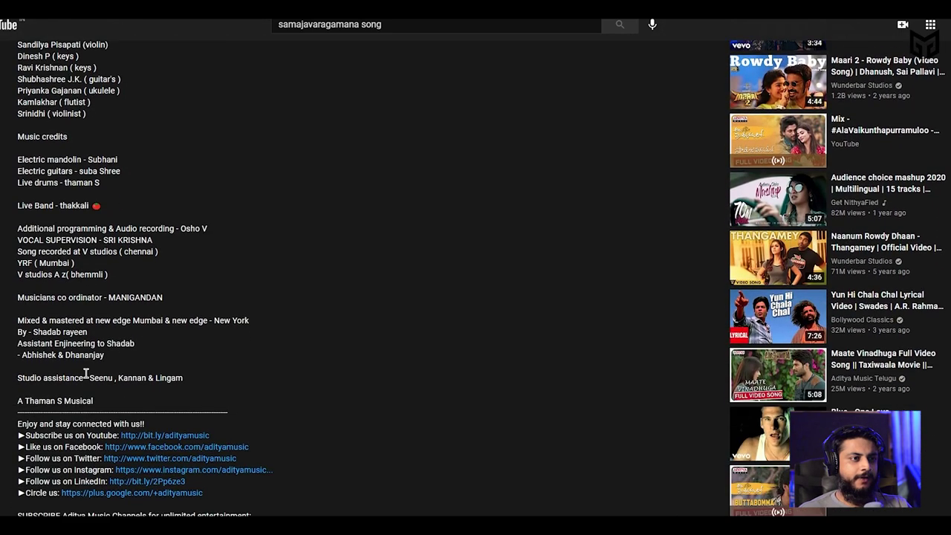
{"action": "scroll", "coordinate": [86, 373], "scroll_direction": "down", "scroll_amount": 5}
{"action": "scroll", "coordinate": [8, 312], "scroll_direction": "up", "scroll_amount": 4}
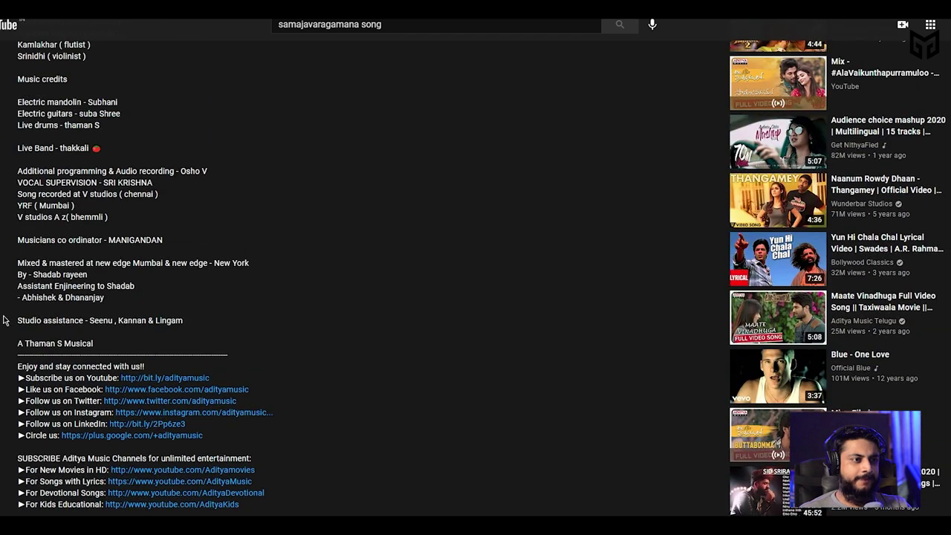
{"action": "scroll", "coordinate": [5, 319], "scroll_direction": "down", "scroll_amount": 4}
{"action": "left_click_drag", "start_coordinate": [17, 367], "coordinate": [145, 369]}
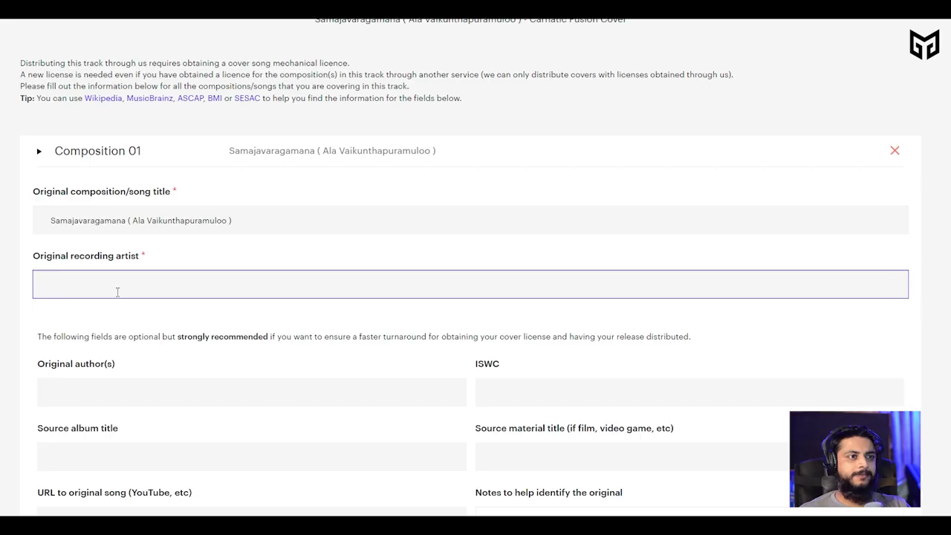
- Set Aditya Music as original recording artist and enter the composer as original author
{"action": "type", "text": "© 2020 Aditya Music India Pvt. Ltd."}
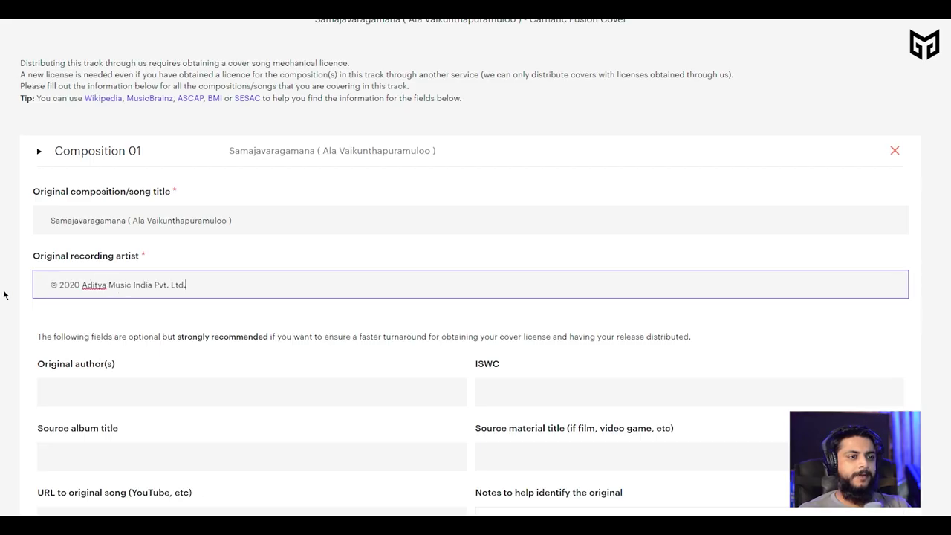
{"action": "scroll", "coordinate": [24, 294], "scroll_direction": "down", "scroll_amount": 2}
{"action": "left_click", "coordinate": [108, 280]}
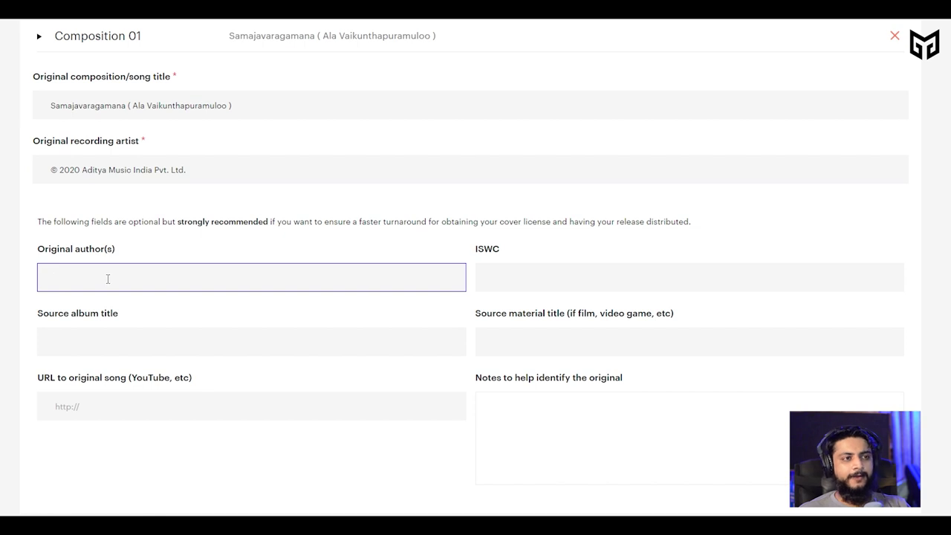
{"action": "type", "text": "Thaman S"}
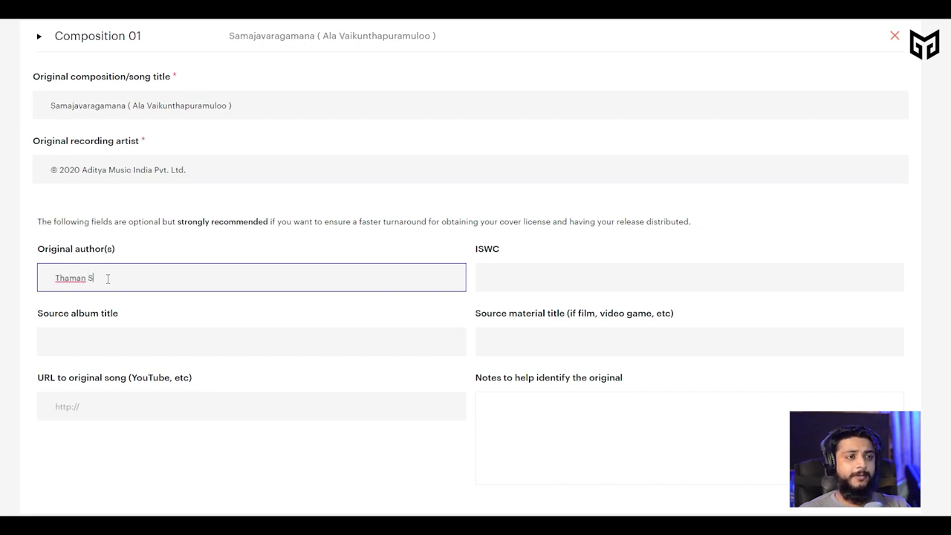
- Fill source album 'Ala Vaikunthapuramuloo' and source material title 'Samajavaragamana'
{"action": "left_click", "coordinate": [79, 347]}
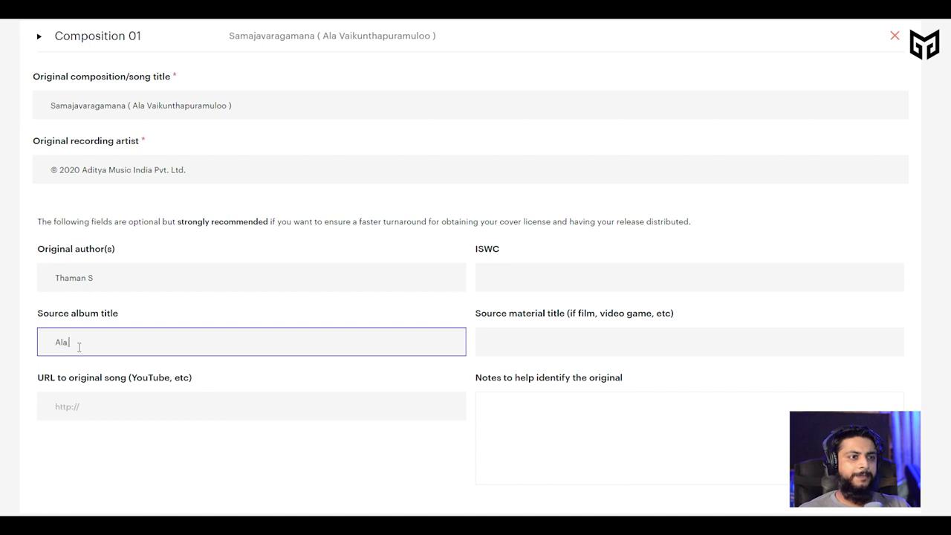
{"action": "type", "text": "unthapuramuloo"}
{"action": "left_click", "coordinate": [521, 324]}
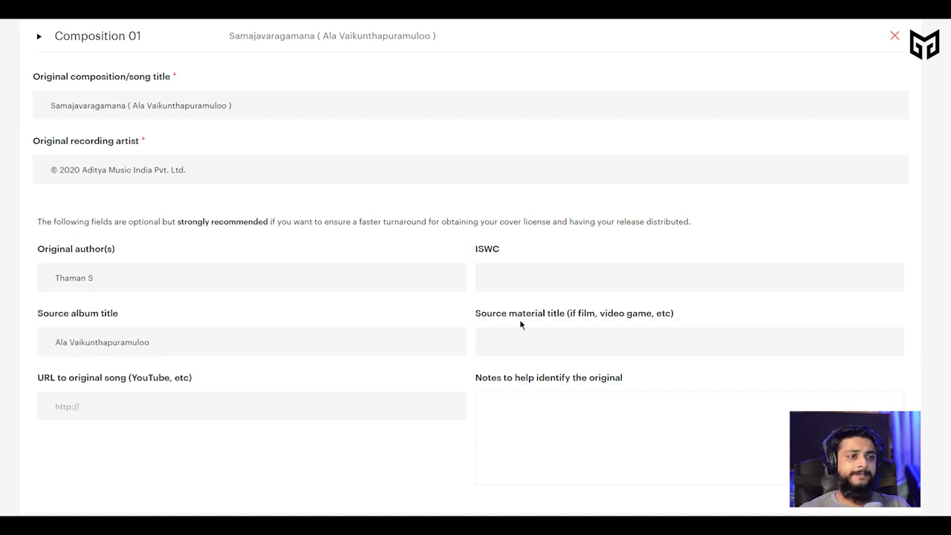
{"action": "left_click", "coordinate": [571, 339]}
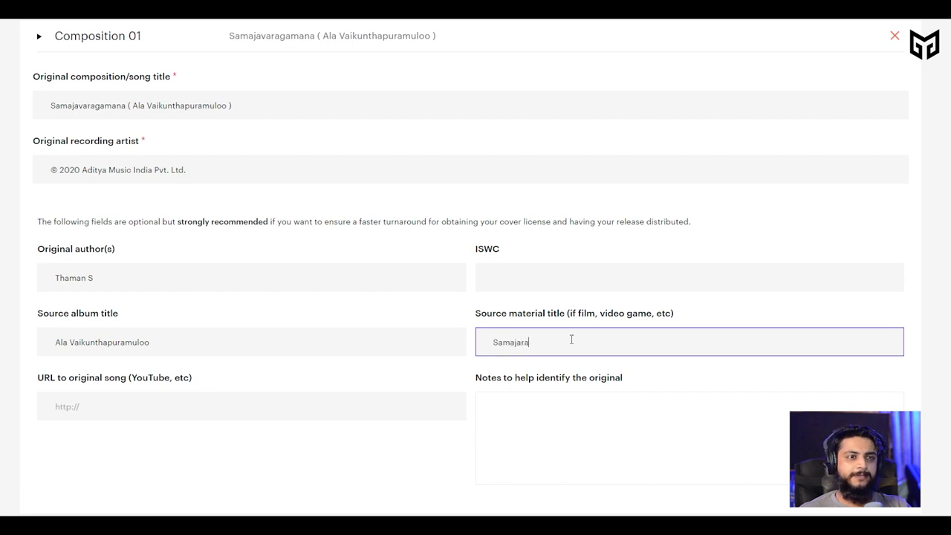
{"action": "type", "text": "gamana"}
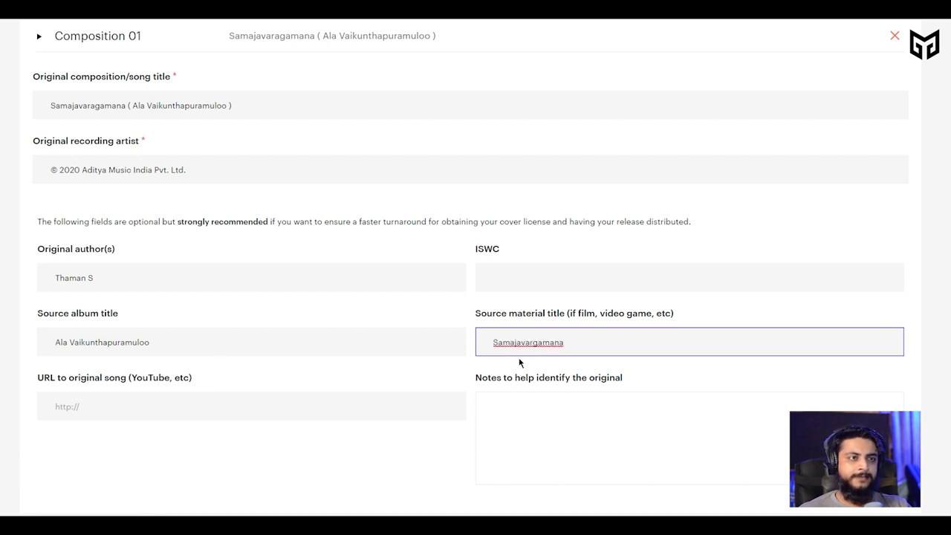
- Copy the original video's YouTube link and paste it into the licence form
{"action": "key", "text": "ctrl+Tab"}
{"action": "key", "text": "ctrl+shift+Tab"}
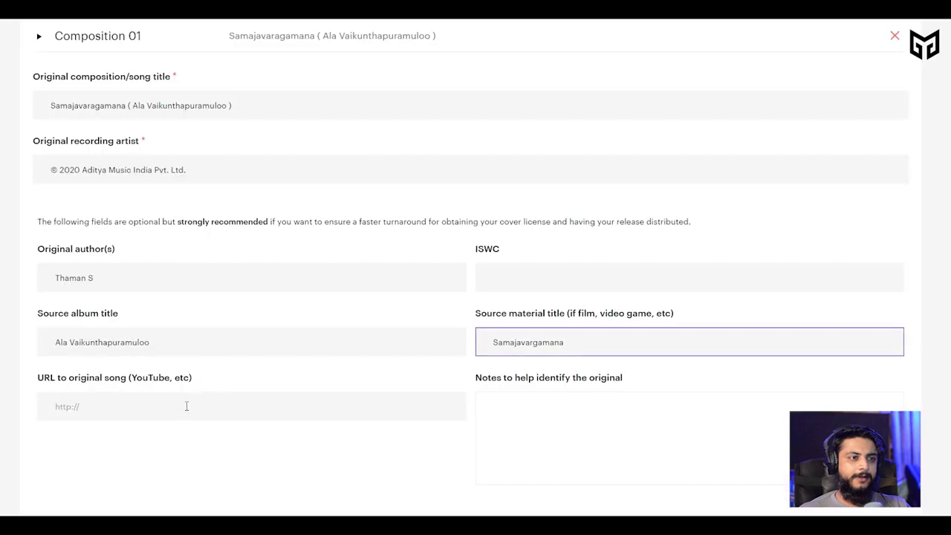
{"action": "key", "text": "Tab"}
{"action": "key", "text": "ctrl+v"}
{"action": "scroll", "coordinate": [410, 469], "scroll_direction": "down", "scroll_amount": 1}
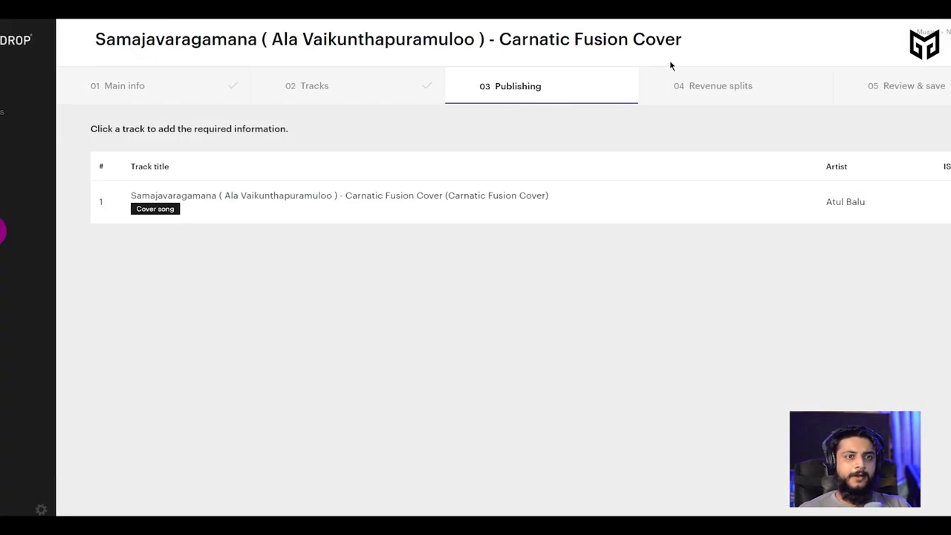
- Open the track's revenue splits and check the single payee's 100% share
{"action": "left_click", "coordinate": [711, 85]}
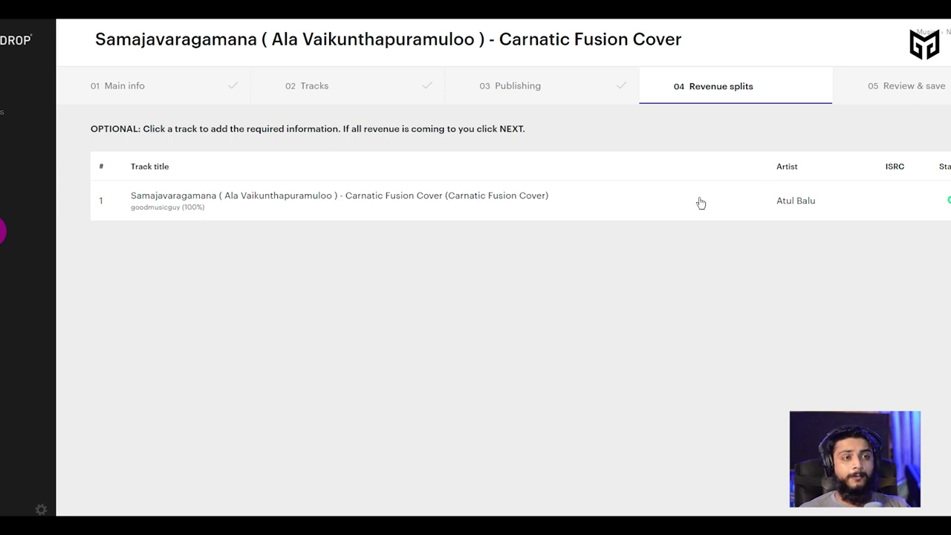
{"action": "left_click", "coordinate": [277, 196]}
{"action": "double_click", "coordinate": [798, 184]}
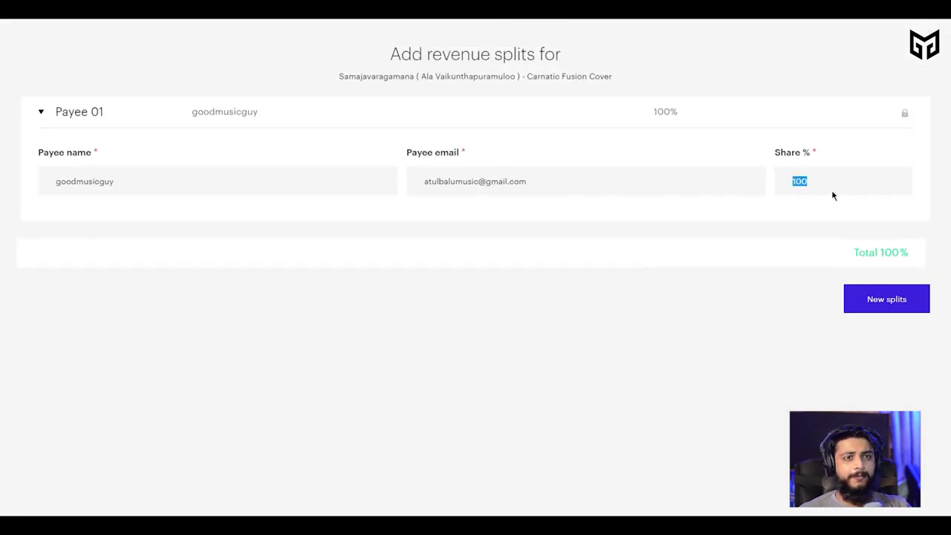
{"action": "left_click", "coordinate": [880, 298]}
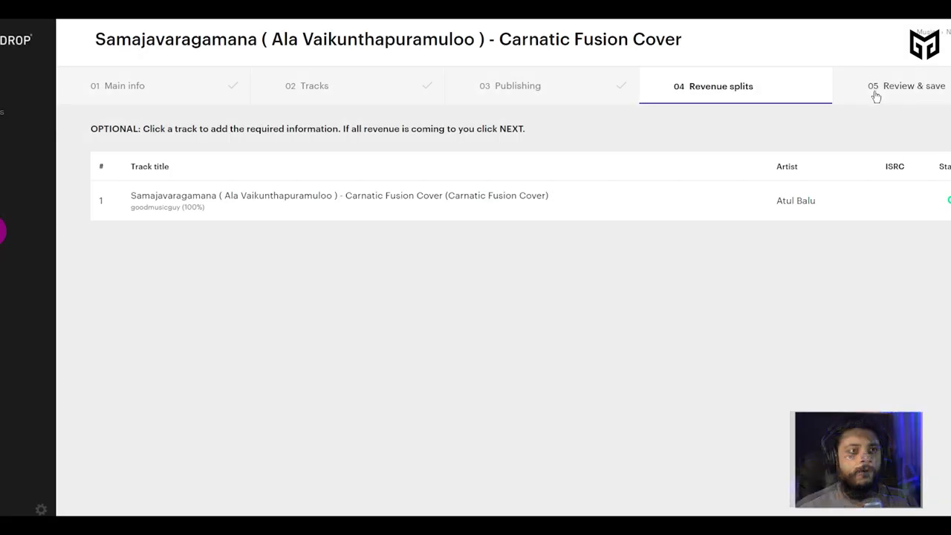
- Scroll through the Review & save summary of genre, copyright lines and track details
{"action": "left_click", "coordinate": [878, 95]}
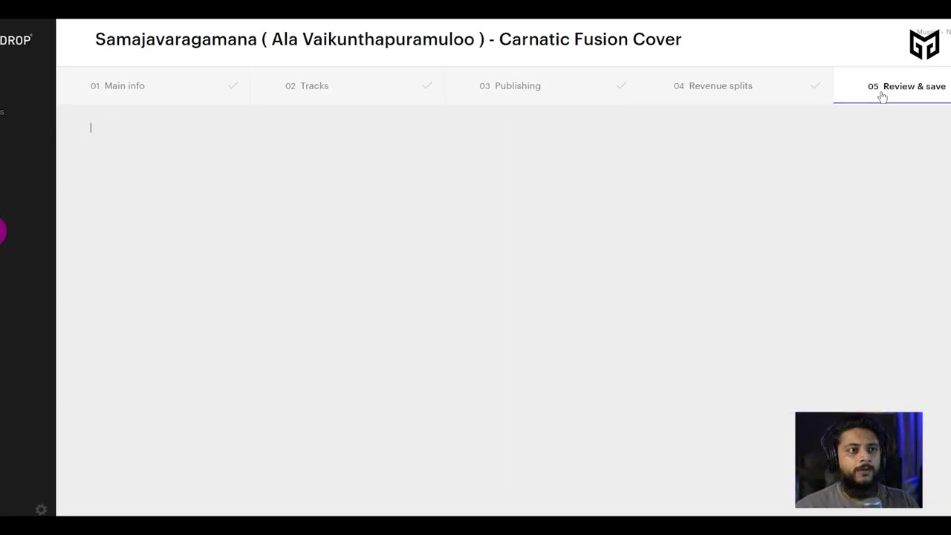
{"action": "scroll", "coordinate": [346, 205], "scroll_direction": "down", "scroll_amount": 1}
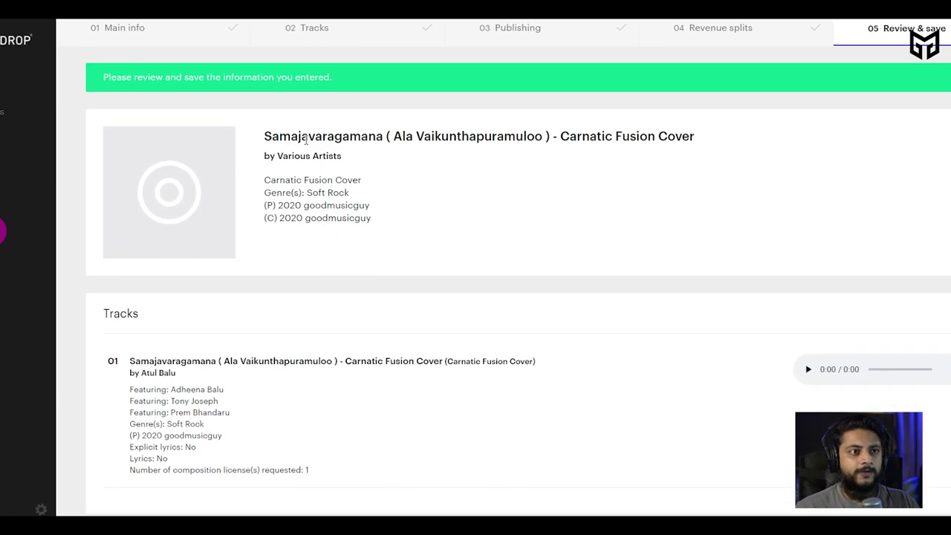
{"action": "scroll", "coordinate": [251, 252], "scroll_direction": "down", "scroll_amount": 1}
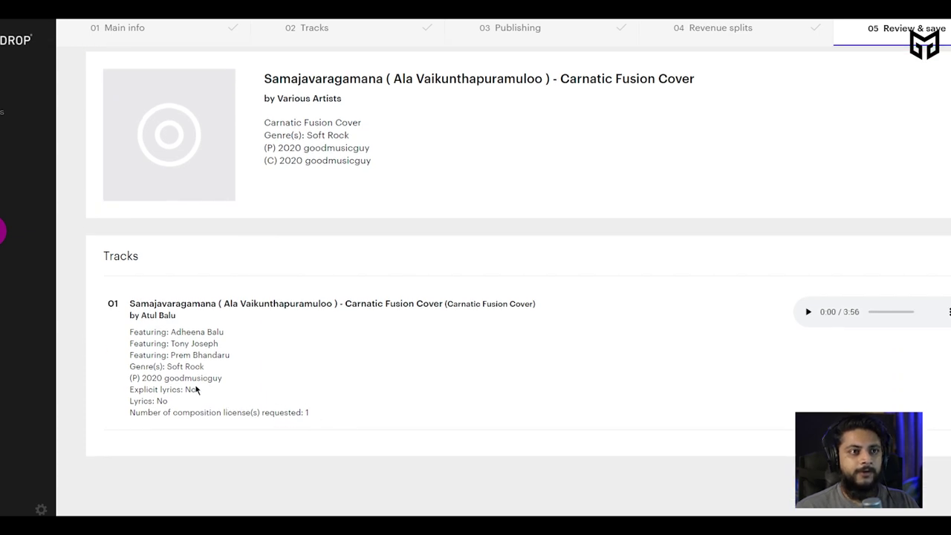
{"action": "scroll", "coordinate": [721, 431], "scroll_direction": "down", "scroll_amount": 1}
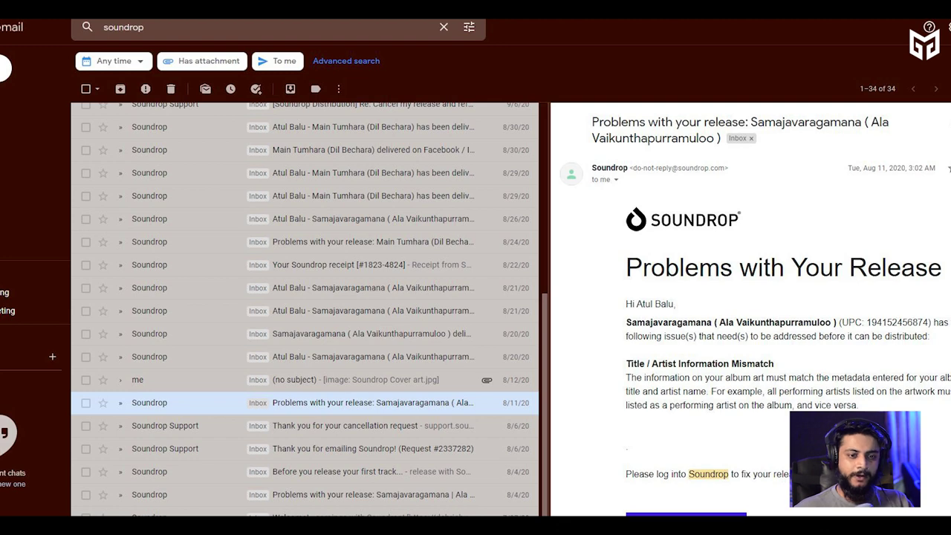
- Read the YouTube Music, Spotify and Apple Music delivery emails for Samajavaragamana
{"action": "left_click", "coordinate": [372, 356]}
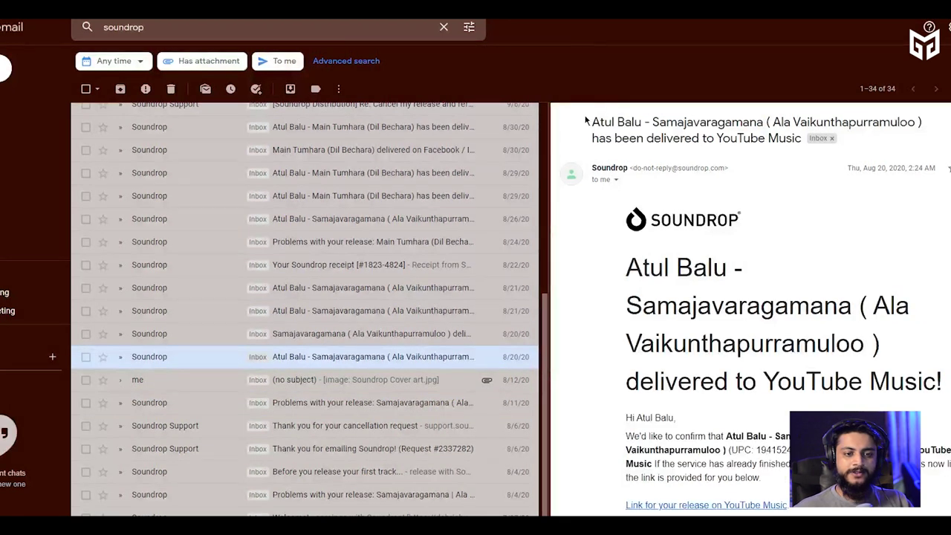
{"action": "scroll", "coordinate": [748, 206], "scroll_direction": "down", "scroll_amount": 1}
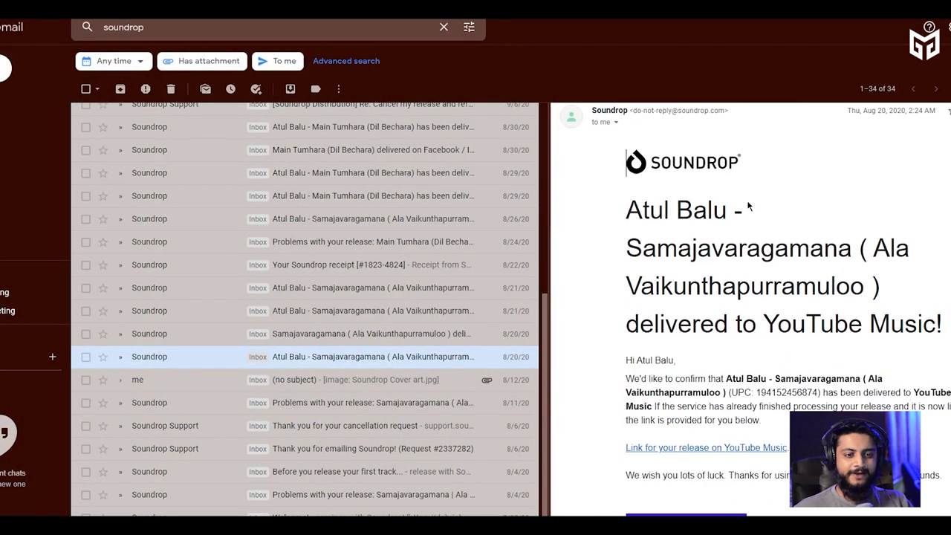
{"action": "scroll", "coordinate": [748, 204], "scroll_direction": "down", "scroll_amount": 1}
{"action": "scroll", "coordinate": [748, 202], "scroll_direction": "down", "scroll_amount": 2}
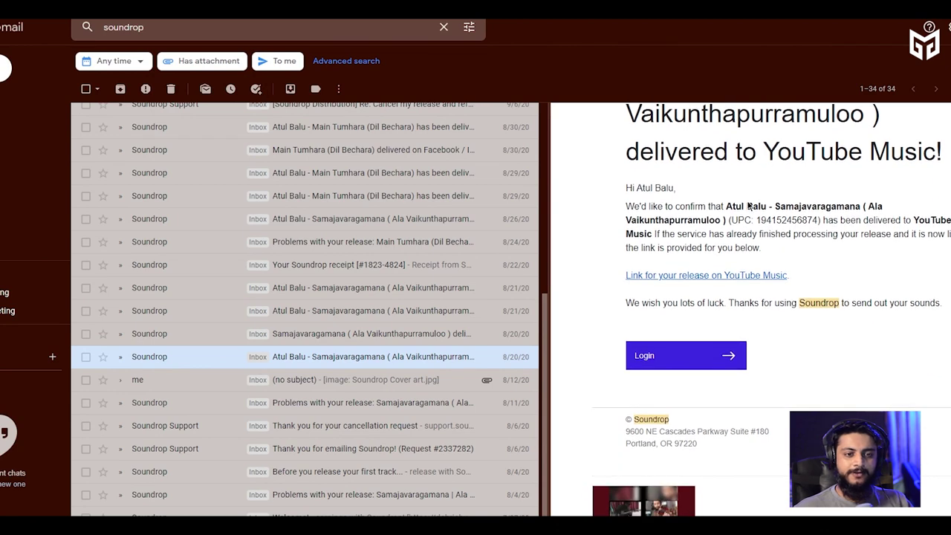
{"action": "scroll", "coordinate": [747, 202], "scroll_direction": "down", "scroll_amount": 2}
{"action": "mouse_move", "coordinate": [644, 426]}
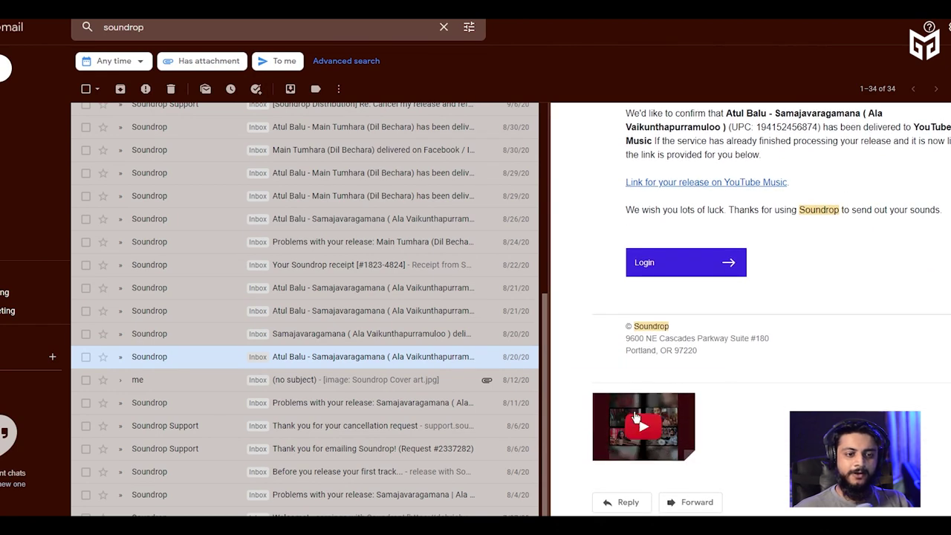
{"action": "left_click", "coordinate": [634, 422]}
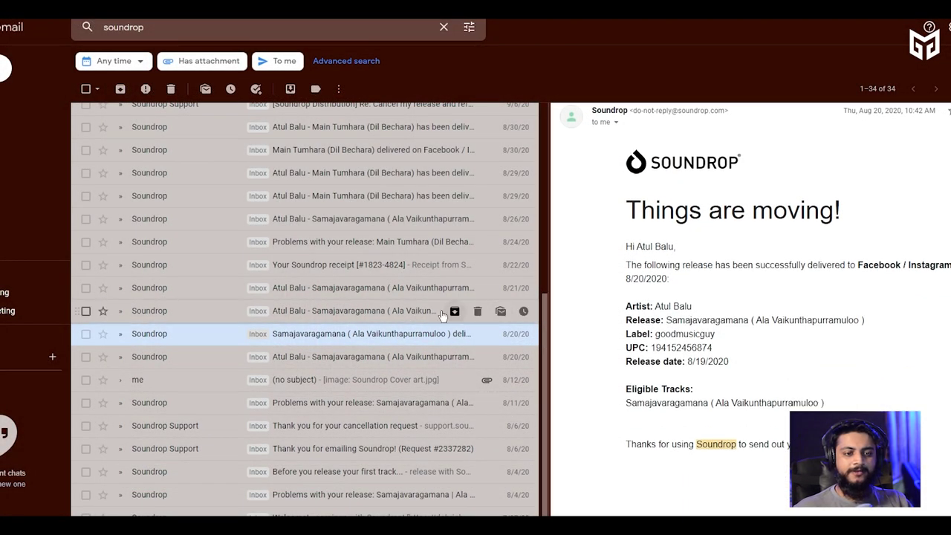
{"action": "left_click", "coordinate": [381, 315]}
{"action": "scroll", "coordinate": [698, 301], "scroll_direction": "down", "scroll_amount": 3}
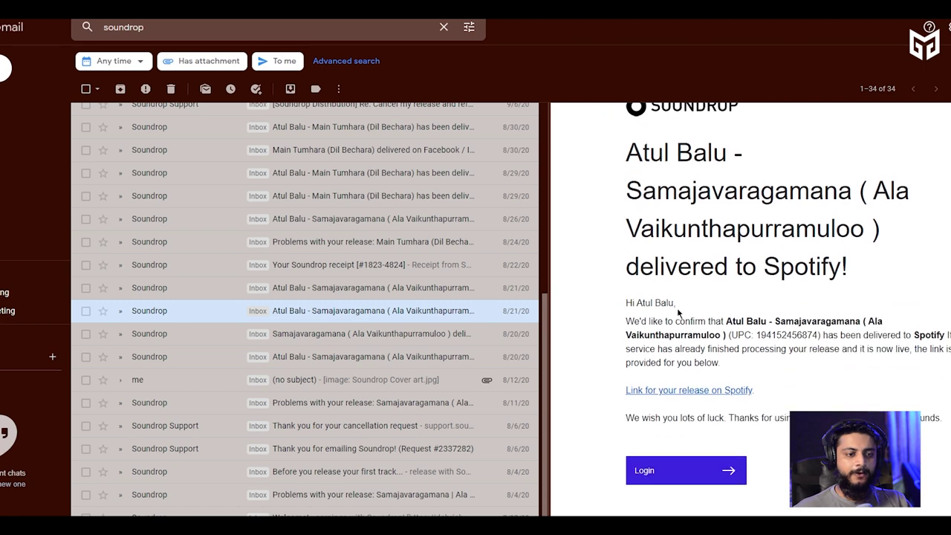
{"action": "left_click", "coordinate": [391, 294]}
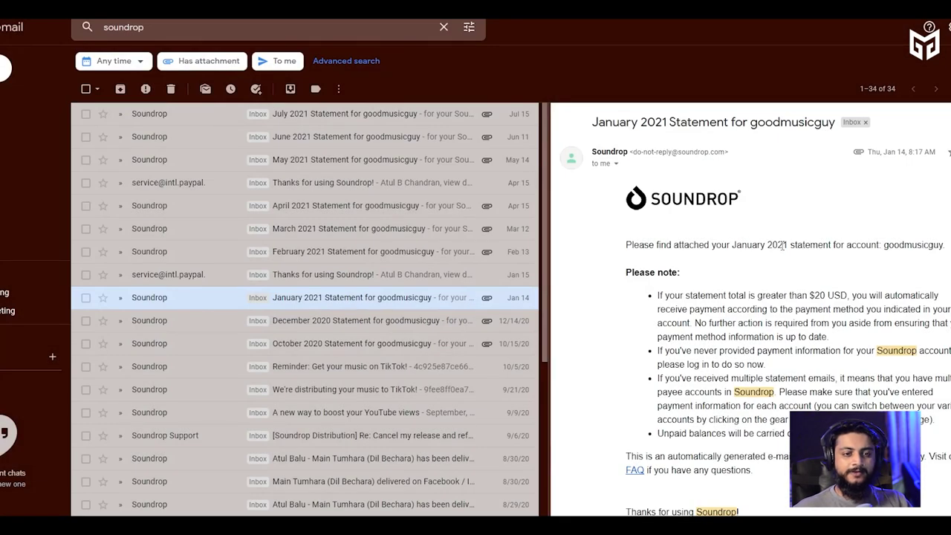
- Highlight the January 2021 period and $20 USD payout threshold in the statement email
{"action": "left_click_drag", "start_coordinate": [735, 245], "coordinate": [784, 246]}
{"action": "left_click", "coordinate": [789, 245]}
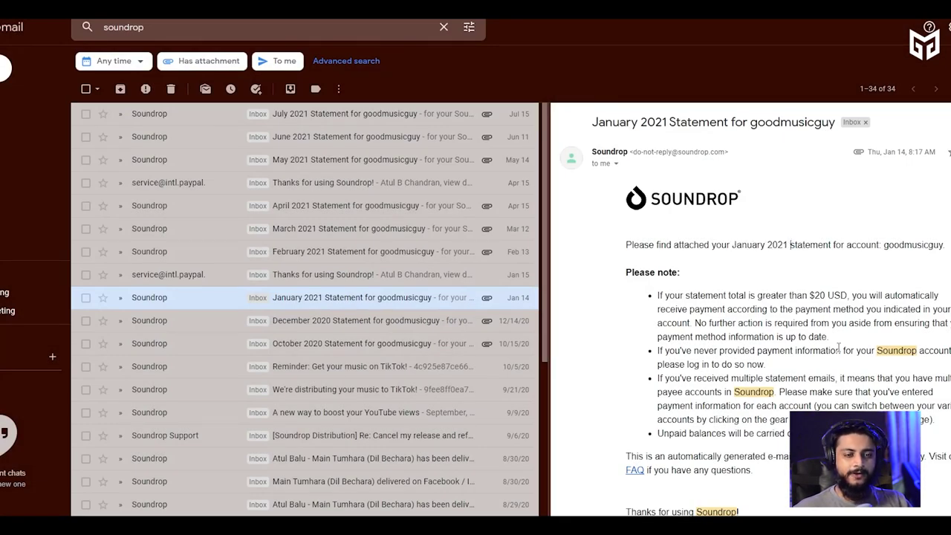
{"action": "left_click_drag", "start_coordinate": [798, 295], "coordinate": [847, 296]}
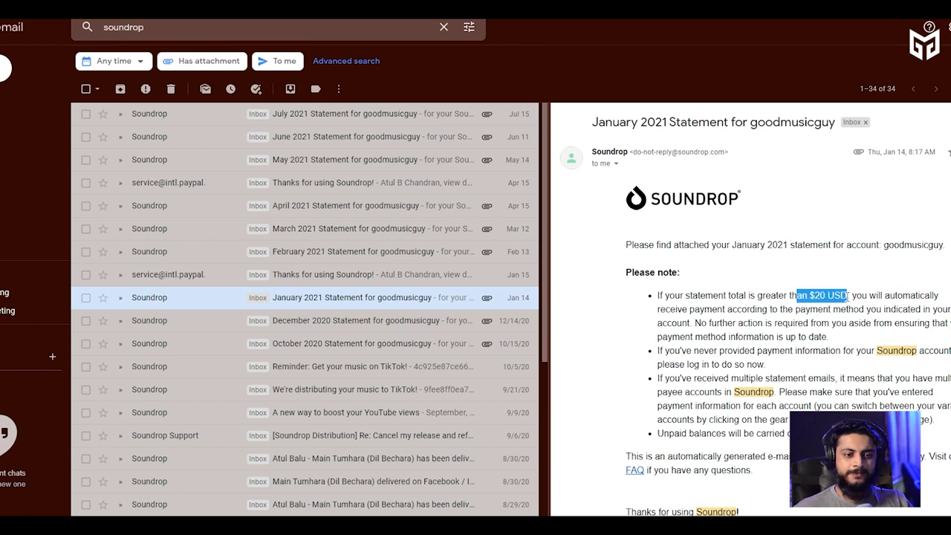
{"action": "left_click", "coordinate": [854, 334]}
{"action": "scroll", "coordinate": [824, 331], "scroll_direction": "down", "scroll_amount": 3}
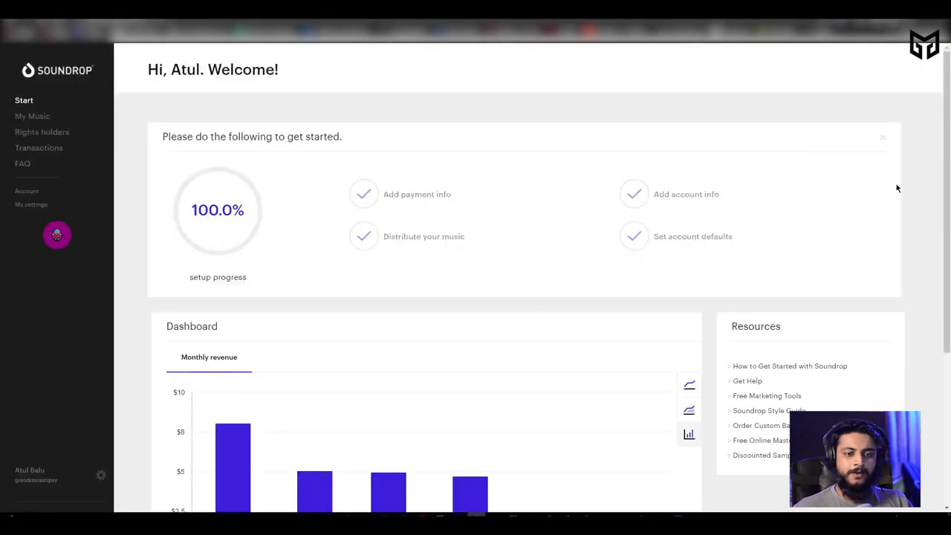
{"action": "scroll", "coordinate": [886, 223], "scroll_direction": "down", "scroll_amount": 3}
{"action": "scroll", "coordinate": [876, 267], "scroll_direction": "down", "scroll_amount": 1}
{"action": "scroll", "coordinate": [869, 294], "scroll_direction": "down", "scroll_amount": 1}
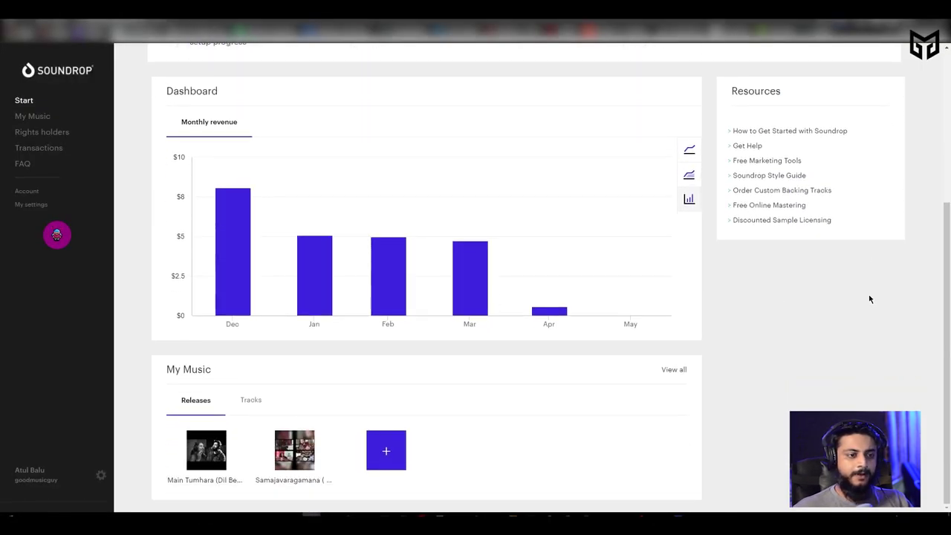
{"action": "scroll", "coordinate": [869, 300], "scroll_direction": "up", "scroll_amount": 5}
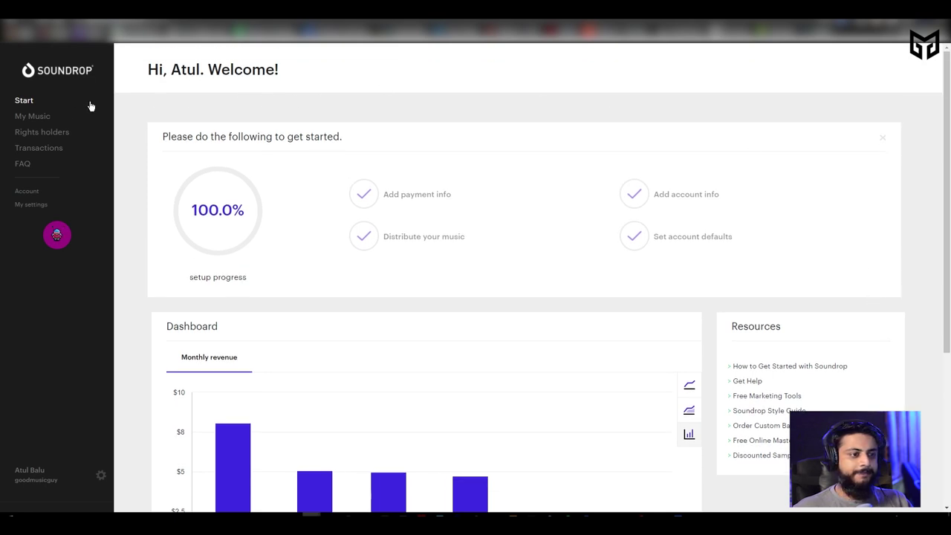
{"action": "left_click", "coordinate": [37, 119]}
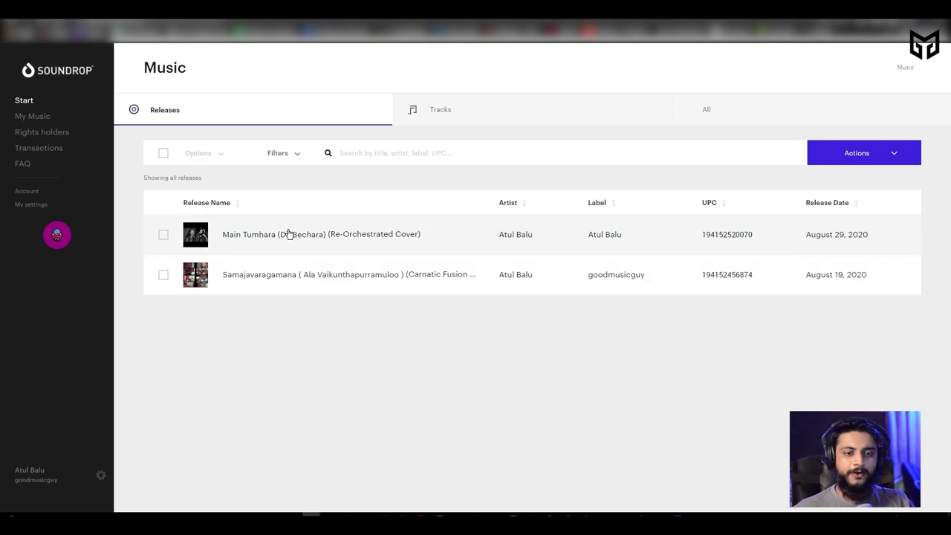
{"action": "left_click", "coordinate": [39, 152]}
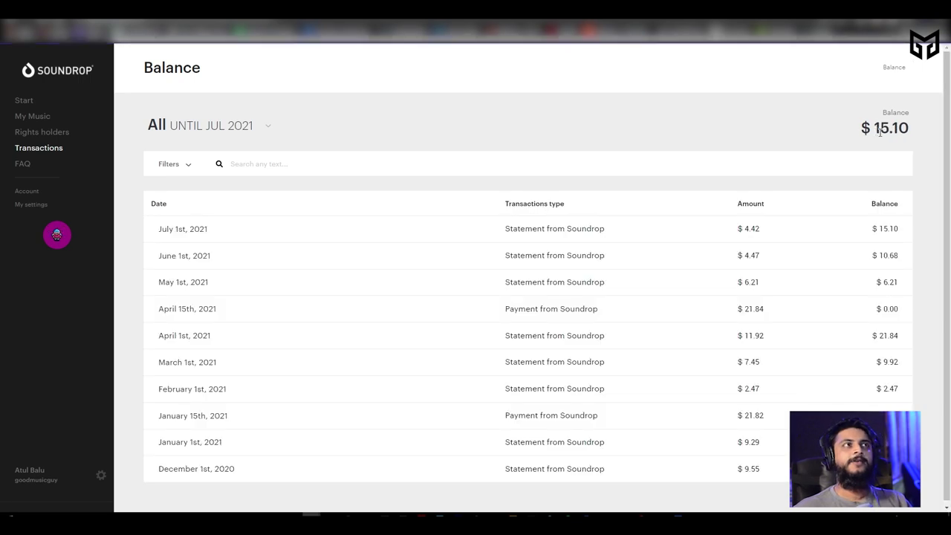
{"action": "scroll", "coordinate": [860, 242], "scroll_direction": "down", "scroll_amount": 1}
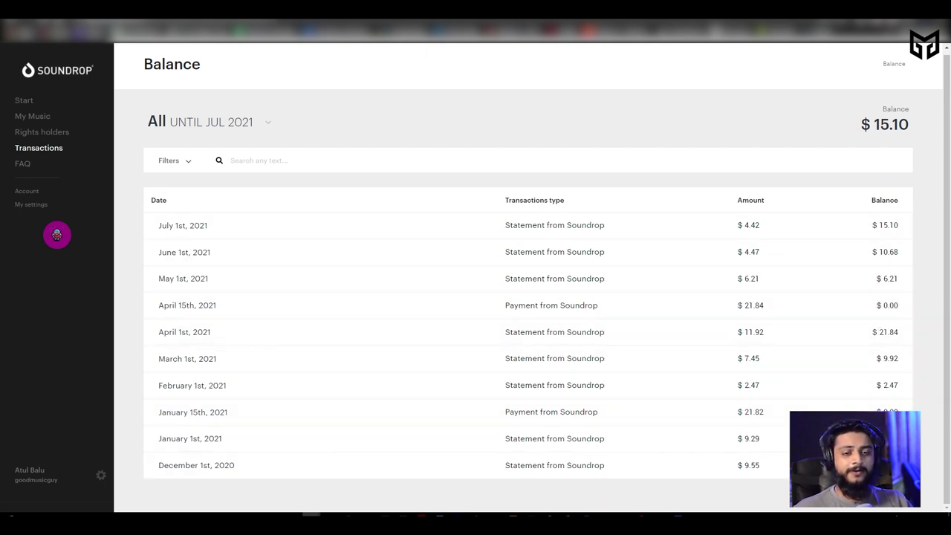
{"action": "left_click", "coordinate": [910, 491]}
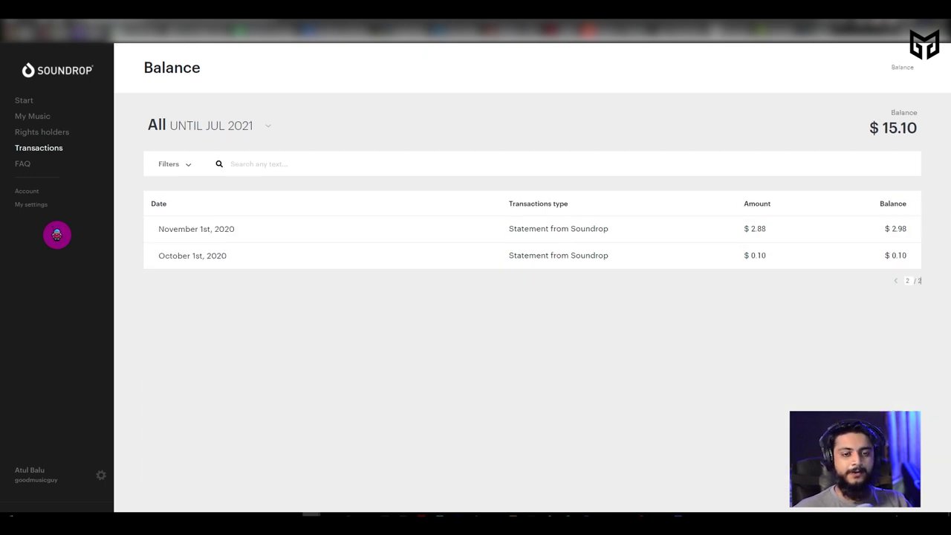
{"action": "left_click", "coordinate": [897, 284]}
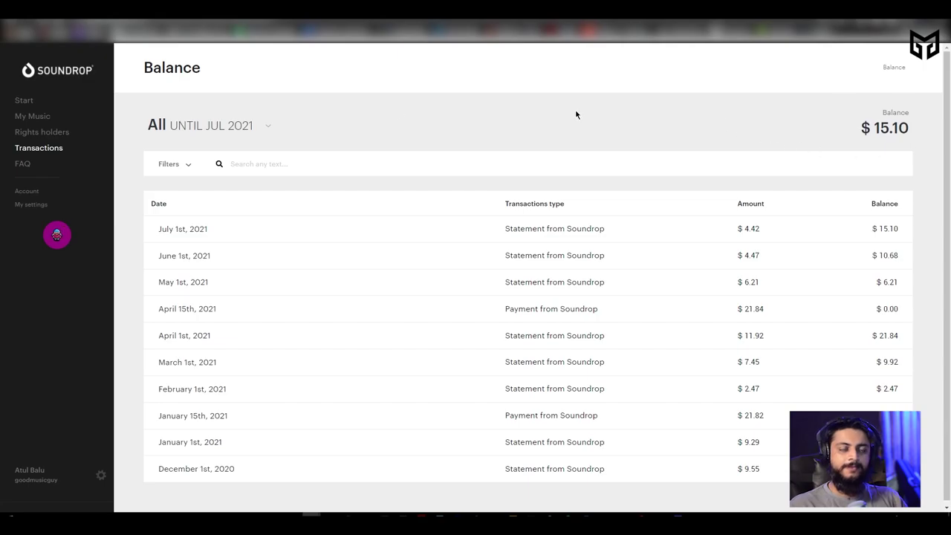
{"action": "left_click", "coordinate": [22, 103]}
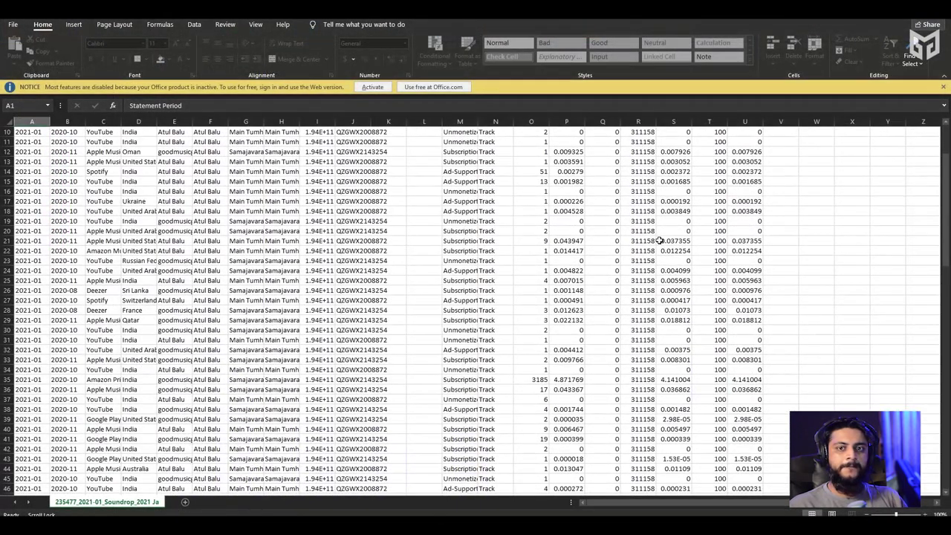
{"action": "scroll", "coordinate": [663, 250], "scroll_direction": "down", "scroll_amount": 3}
{"action": "scroll", "coordinate": [663, 251], "scroll_direction": "down", "scroll_amount": 4}
{"action": "scroll", "coordinate": [663, 250], "scroll_direction": "down", "scroll_amount": 3}
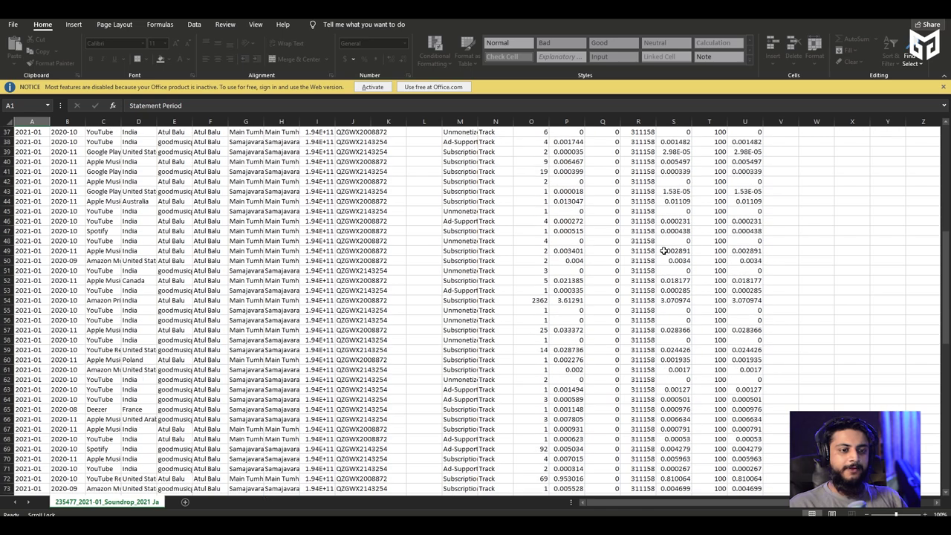
{"action": "scroll", "coordinate": [663, 251], "scroll_direction": "down", "scroll_amount": 3}
{"action": "scroll", "coordinate": [663, 251], "scroll_direction": "down", "scroll_amount": 4}
{"action": "scroll", "coordinate": [665, 252], "scroll_direction": "down", "scroll_amount": 4}
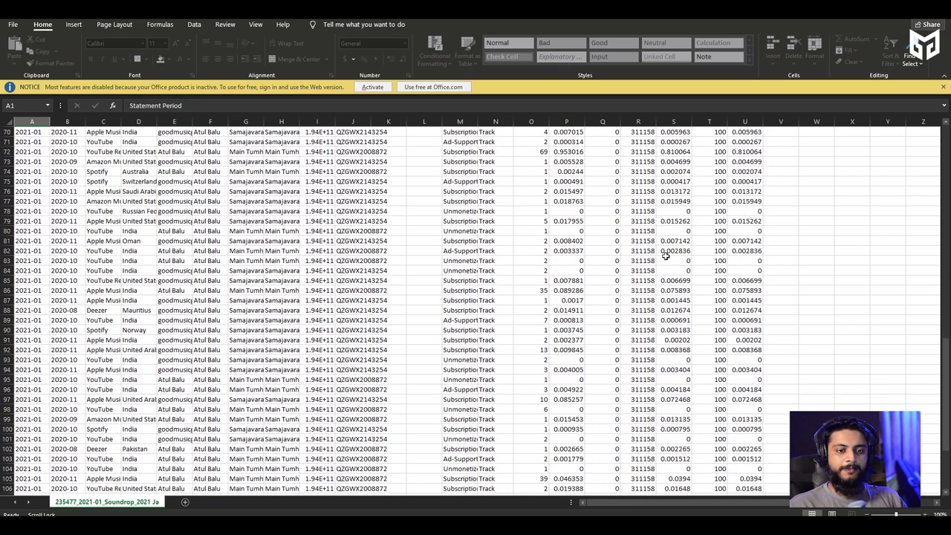
{"action": "scroll", "coordinate": [666, 257], "scroll_direction": "down", "scroll_amount": 3}
{"action": "scroll", "coordinate": [667, 258], "scroll_direction": "down", "scroll_amount": 1}
{"action": "scroll", "coordinate": [667, 258], "scroll_direction": "down", "scroll_amount": 2}
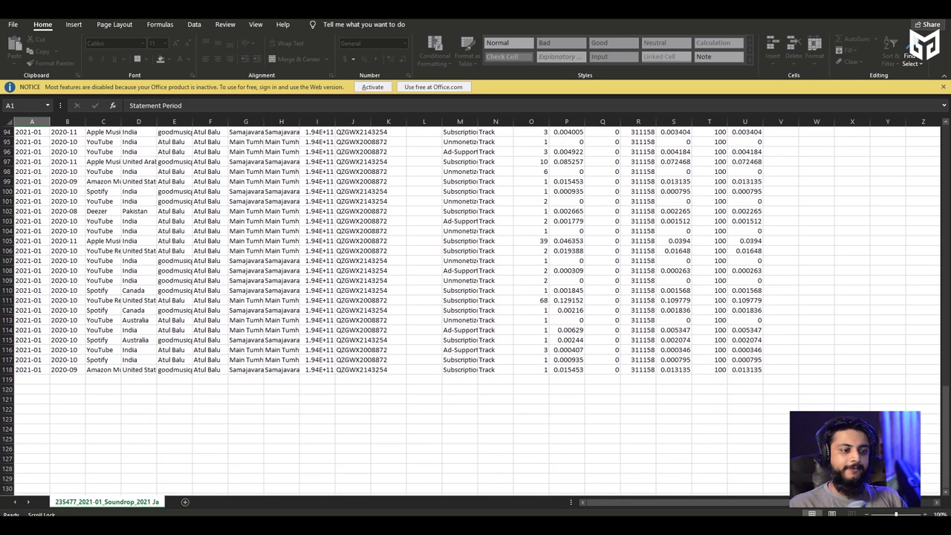
{"action": "key", "text": "ctrl+Home"}
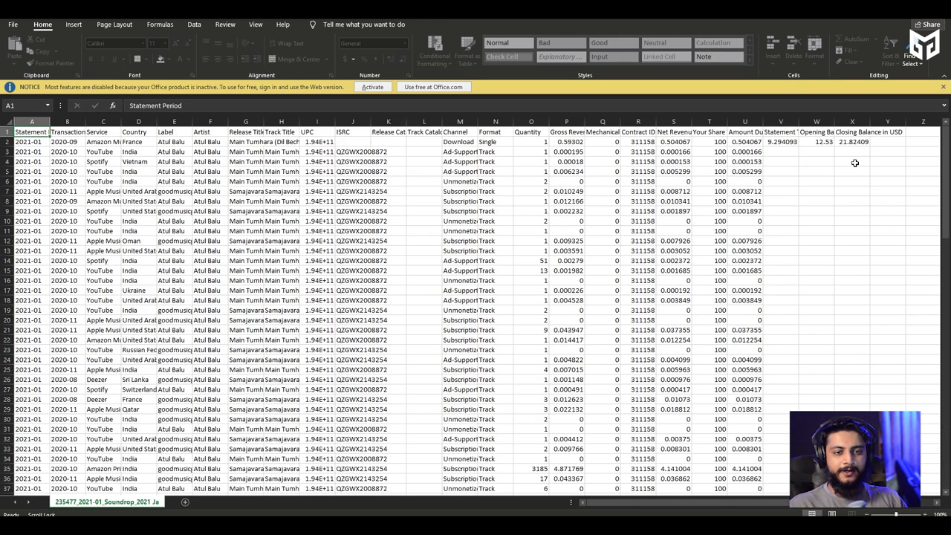
{"action": "scroll", "coordinate": [661, 215], "scroll_direction": "down", "scroll_amount": 4}
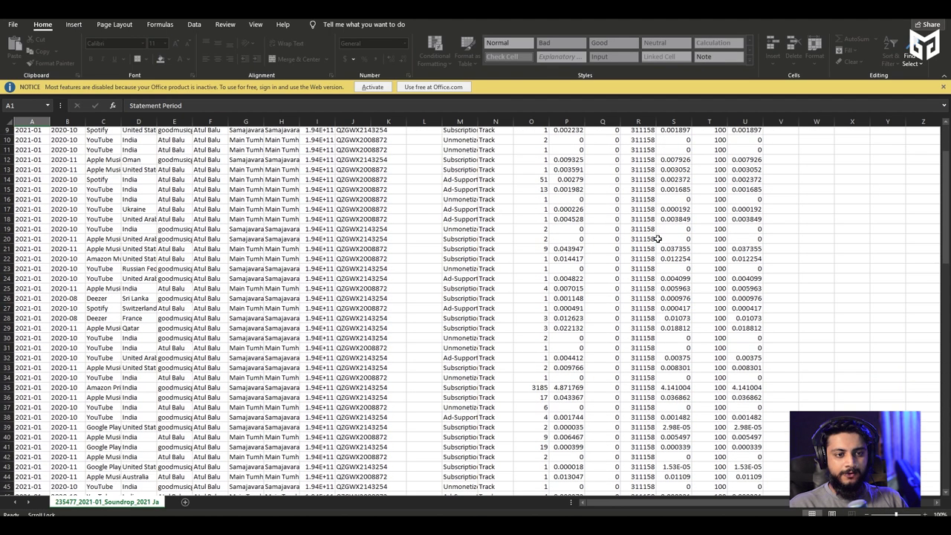
{"action": "scroll", "coordinate": [664, 245], "scroll_direction": "down", "scroll_amount": 2}
{"action": "scroll", "coordinate": [664, 250], "scroll_direction": "down", "scroll_amount": 1}
{"action": "scroll", "coordinate": [664, 250], "scroll_direction": "down", "scroll_amount": 2}
{"action": "scroll", "coordinate": [663, 250], "scroll_direction": "down", "scroll_amount": 1}
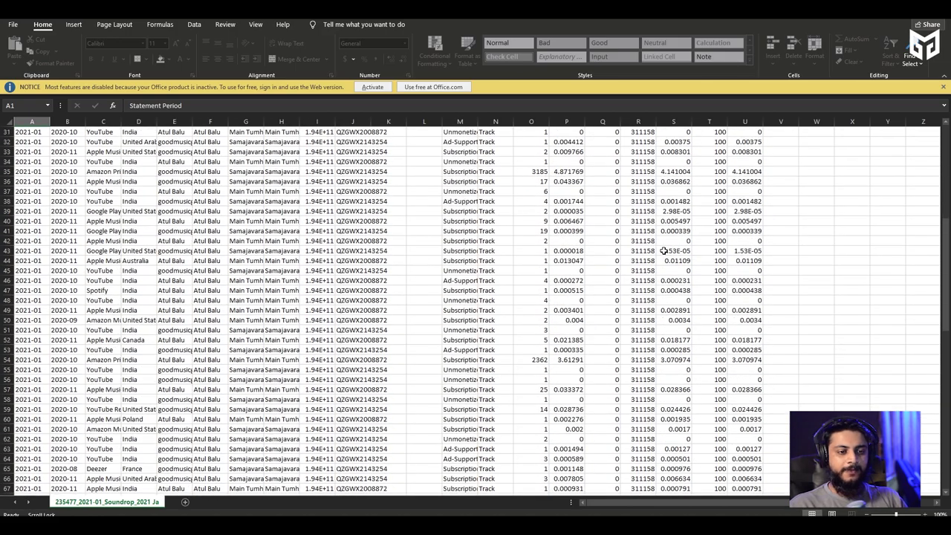
{"action": "scroll", "coordinate": [663, 250], "scroll_direction": "down", "scroll_amount": 4}
{"action": "scroll", "coordinate": [663, 250], "scroll_direction": "down", "scroll_amount": 2}
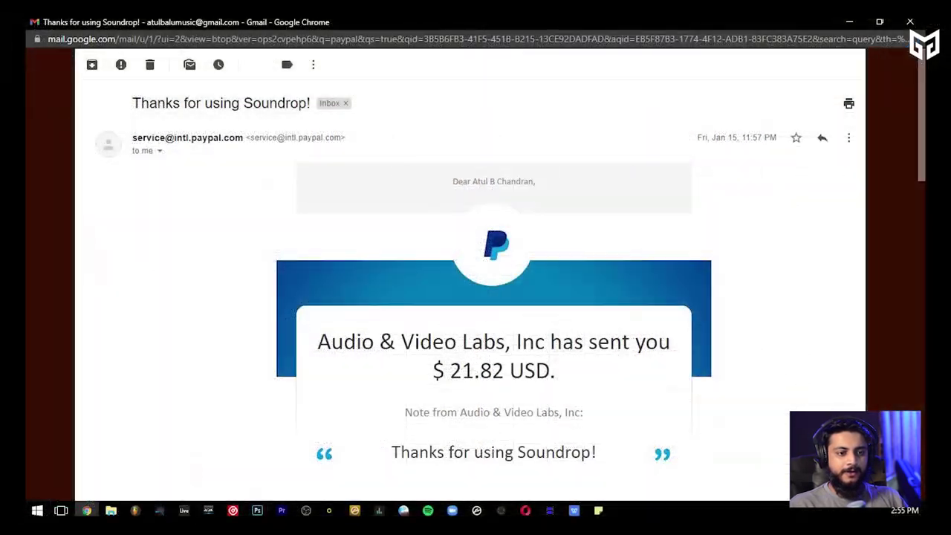